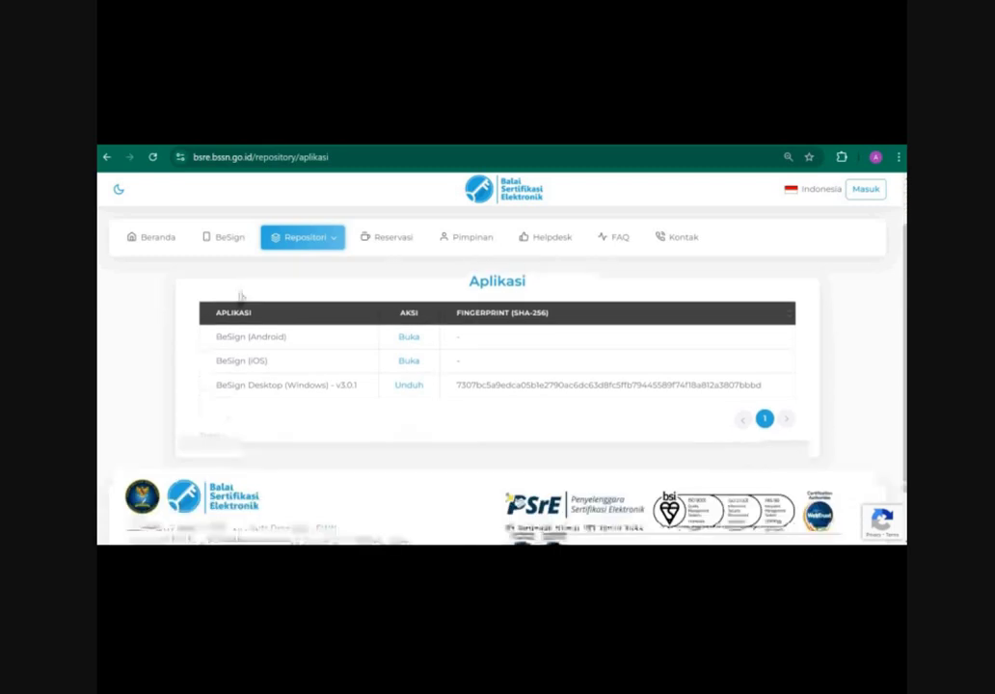
scroll(241, 297, down, 1)
scroll(241, 297, up, 1)
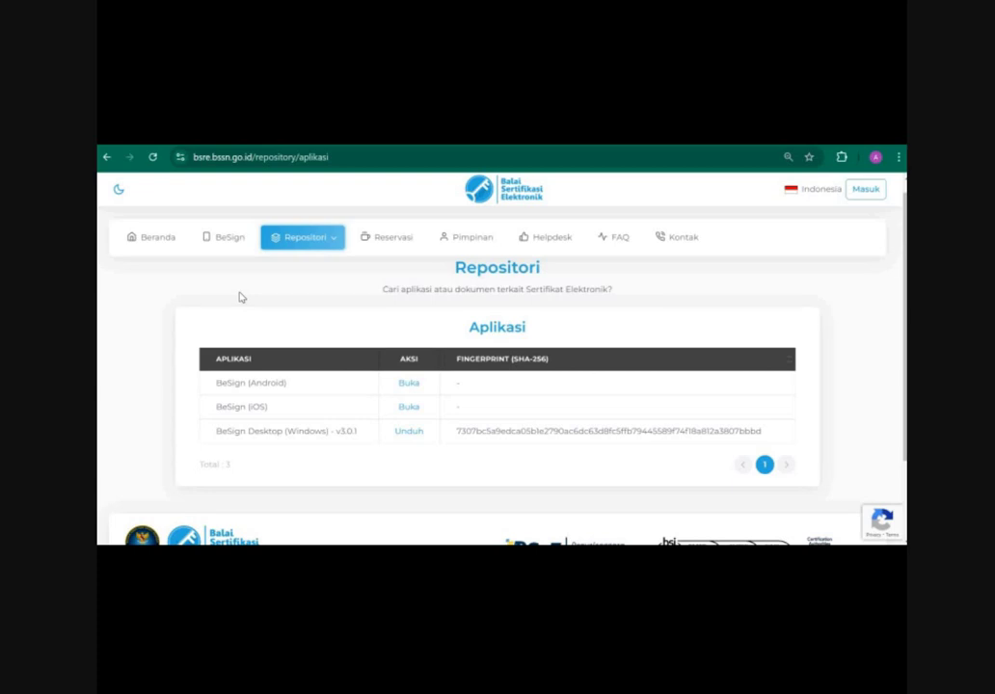
scroll(245, 326, down, 1)
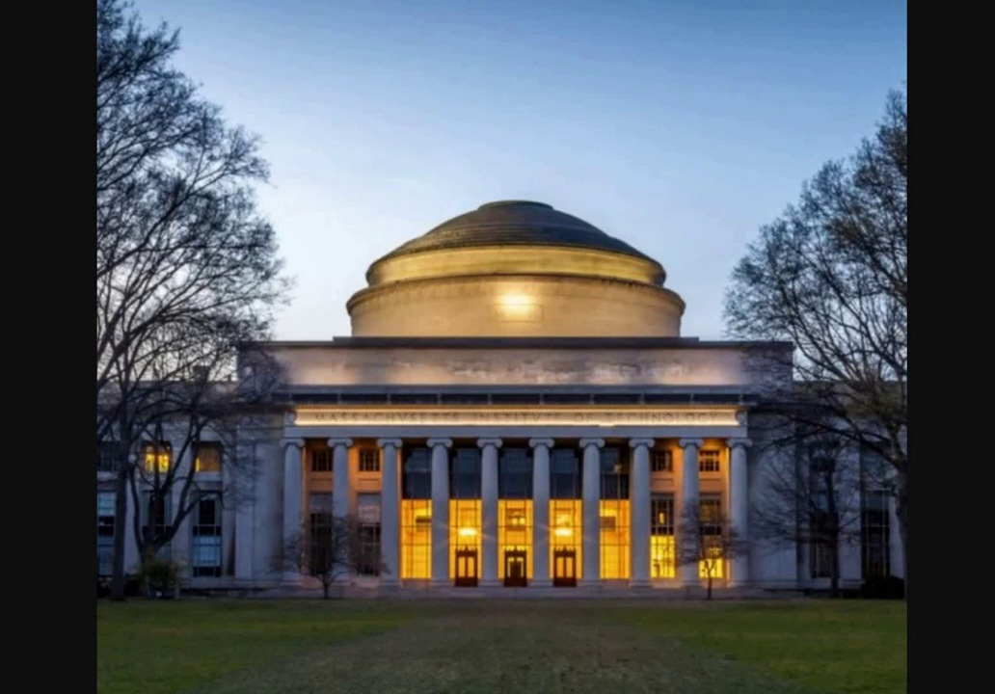
Search the computer for the Panter app and open it.
key(super)
text(panter)
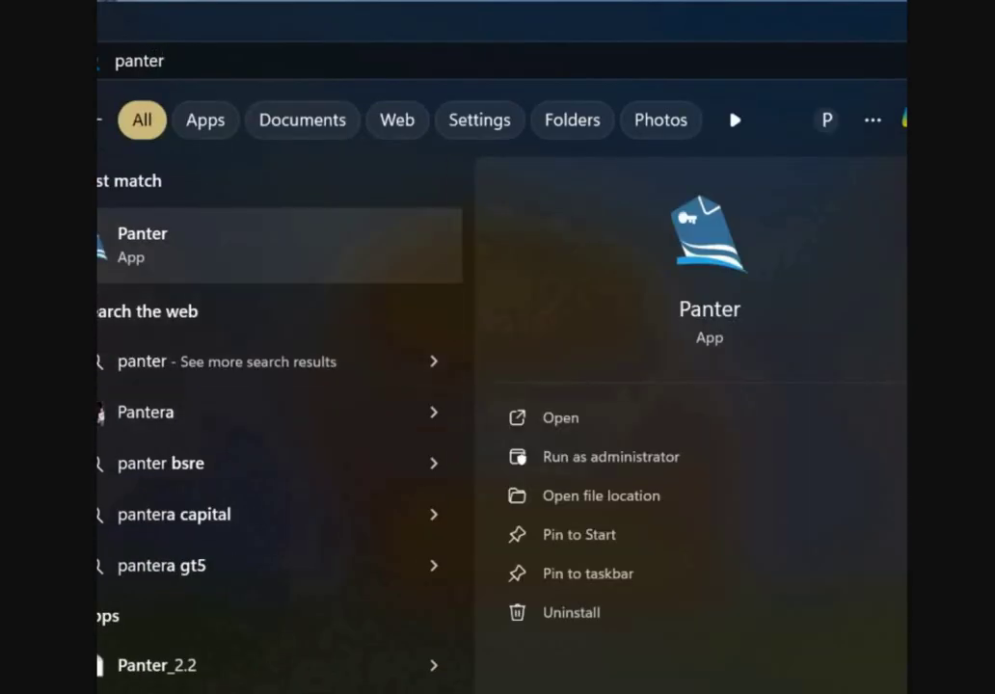
key(Escape)
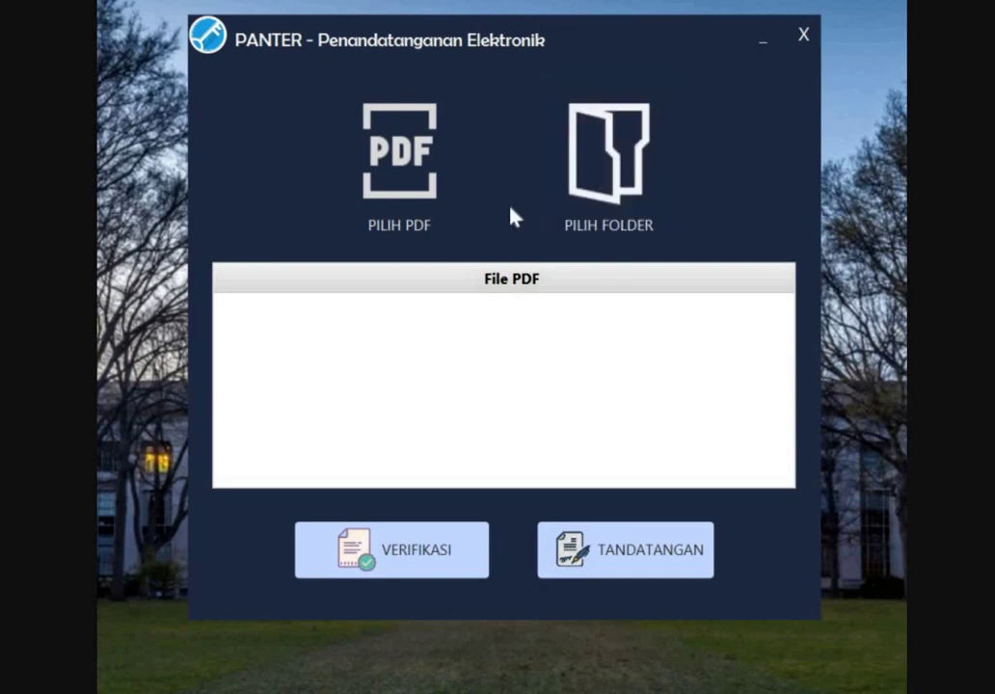
Load Contoh undangan + footer.pdf from the Contoh Undangan folder as the PDF to sign.
click(436, 180)
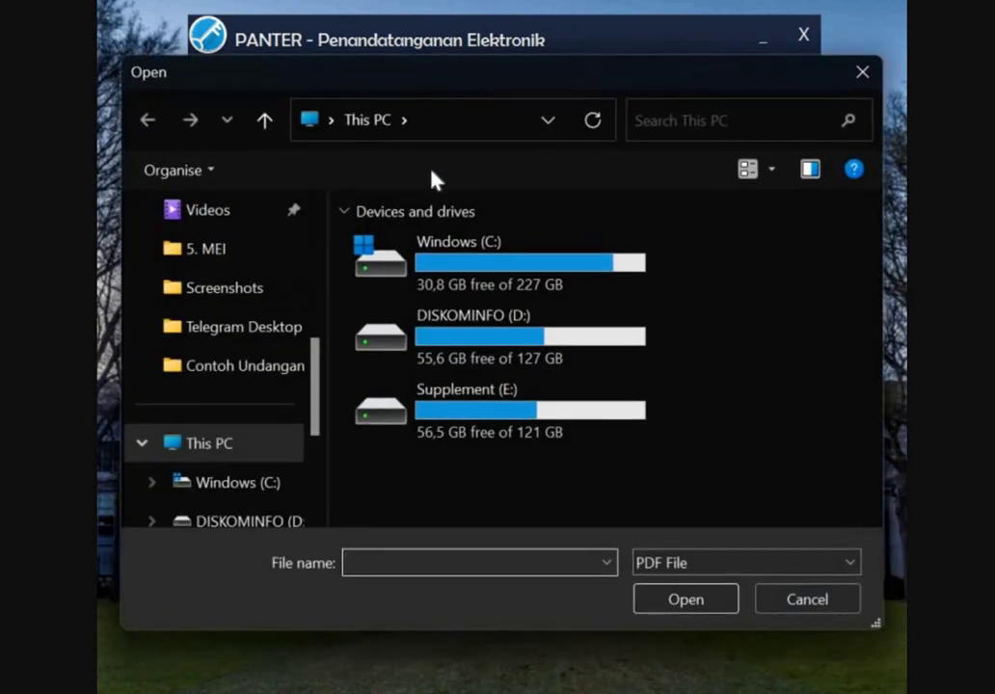
click(279, 364)
click(463, 325)
click(705, 601)
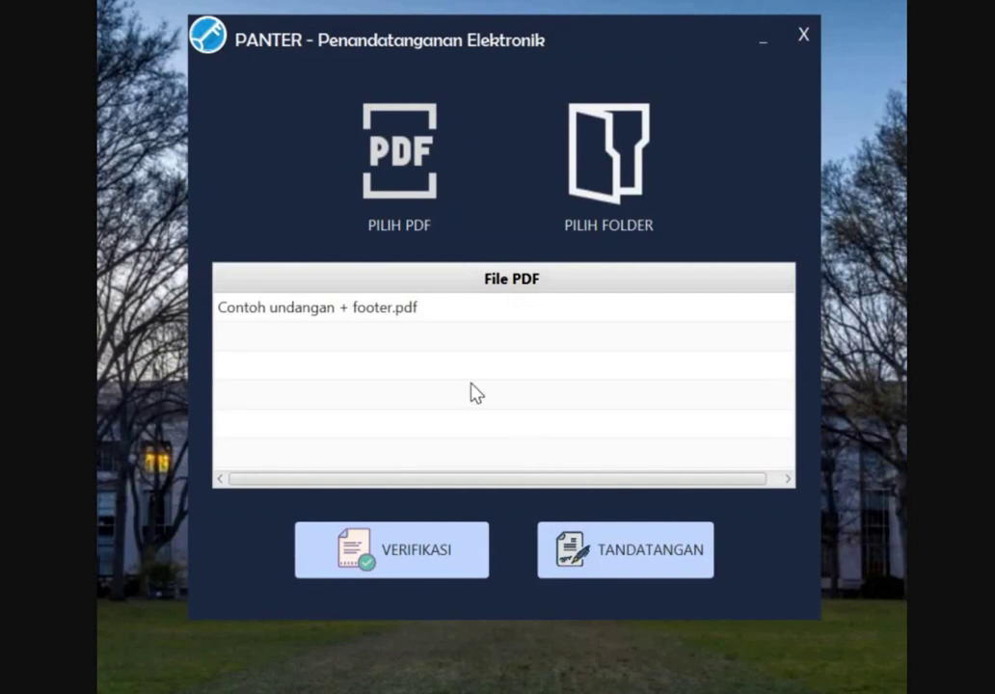
Start signing the loaded PDF, with NIK as the identity type and Gunakan Gambar as the signature visualisation.
click(625, 563)
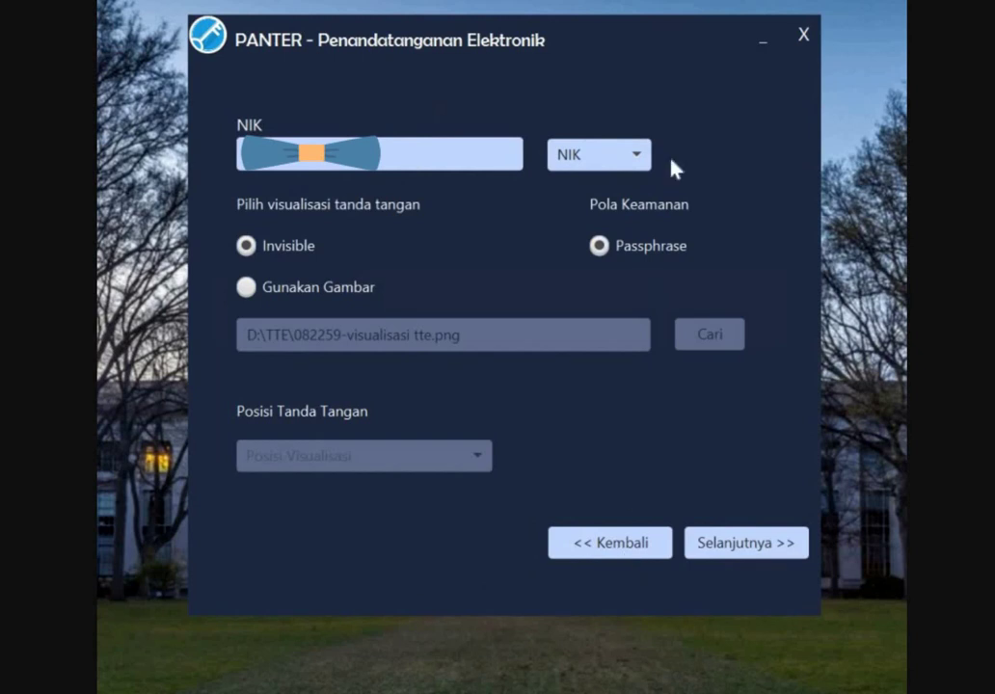
click(634, 157)
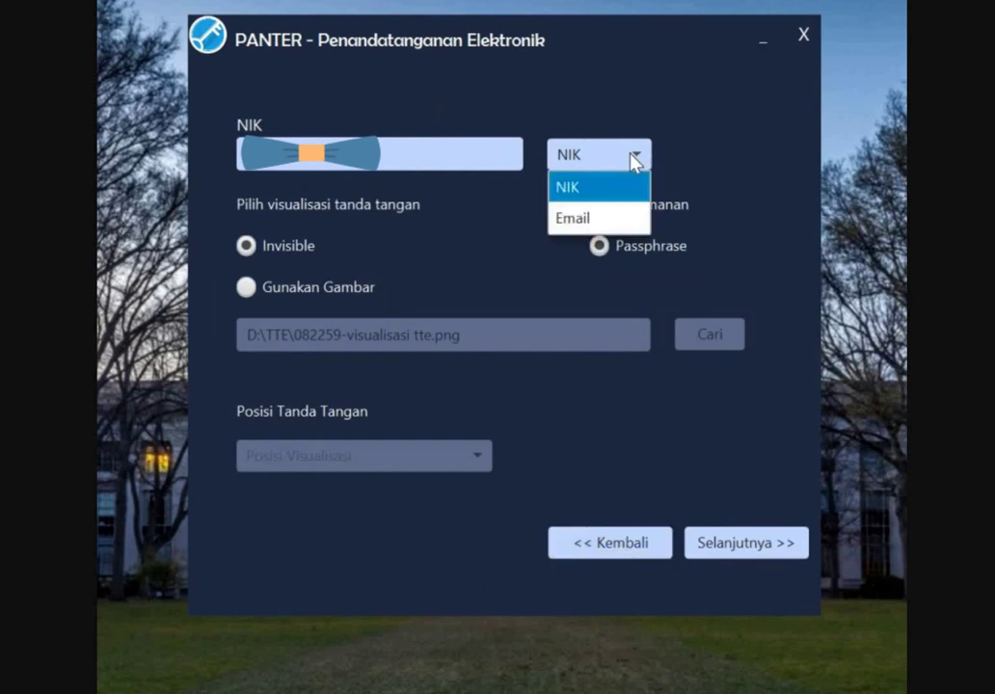
click(574, 188)
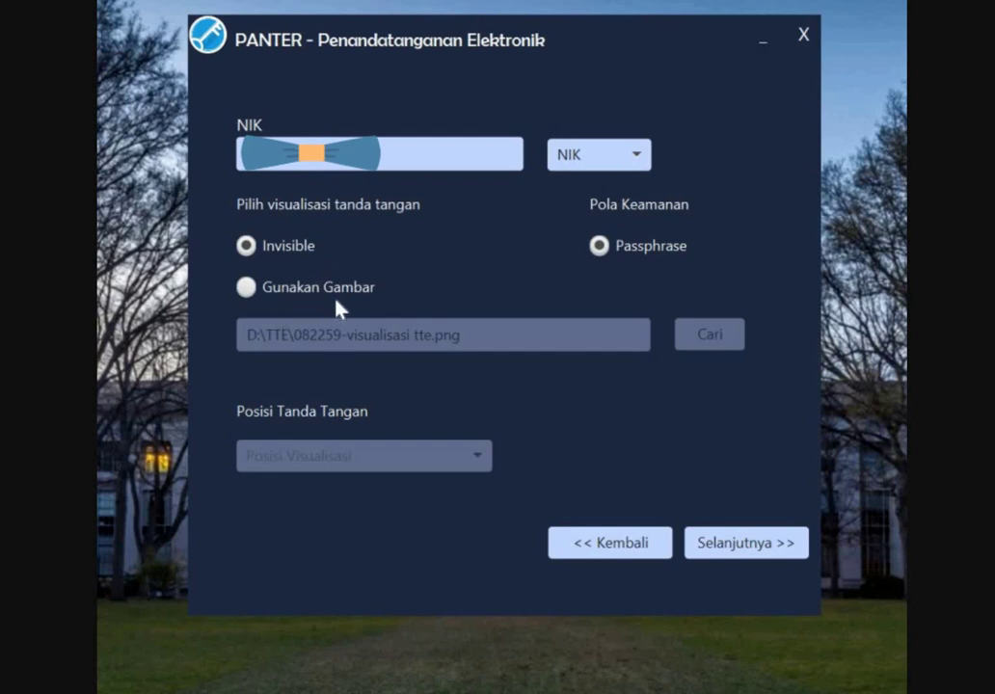
click(280, 250)
click(306, 294)
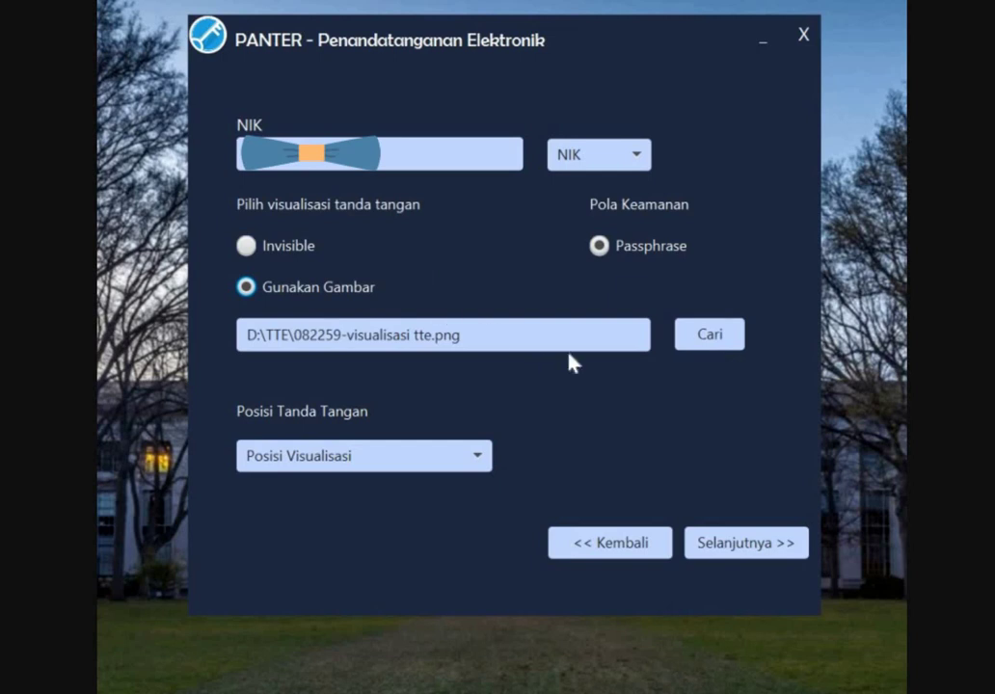
Choose the image 082259-visualisasi tte from the TTE folder as the signature picture.
click(734, 348)
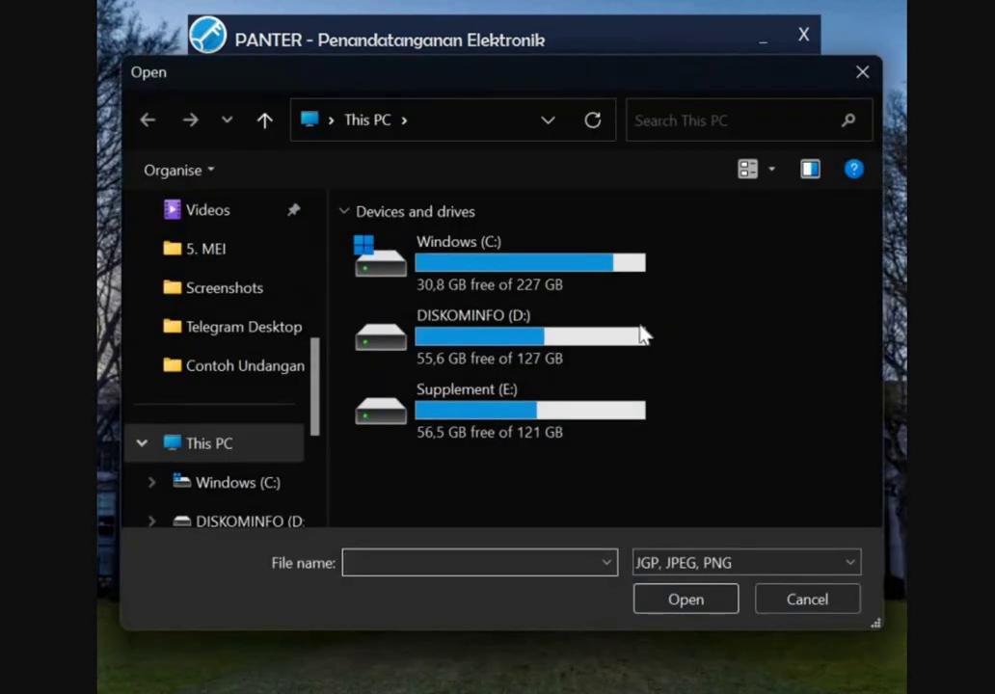
scroll(222, 328, down, 1)
click(197, 365)
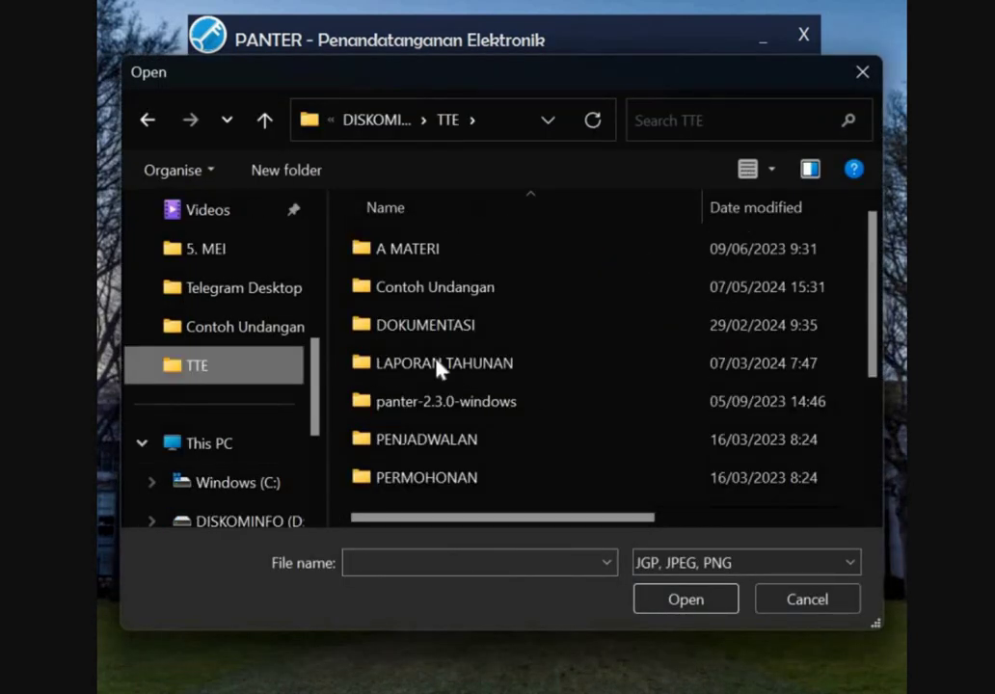
scroll(448, 378, down, 2)
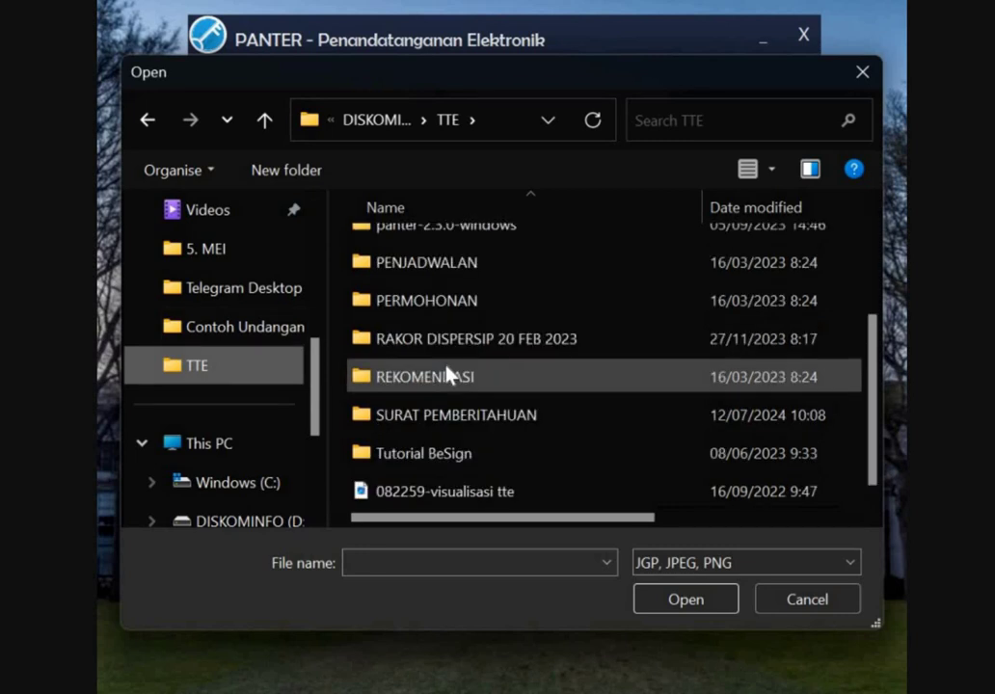
click(461, 498)
click(659, 599)
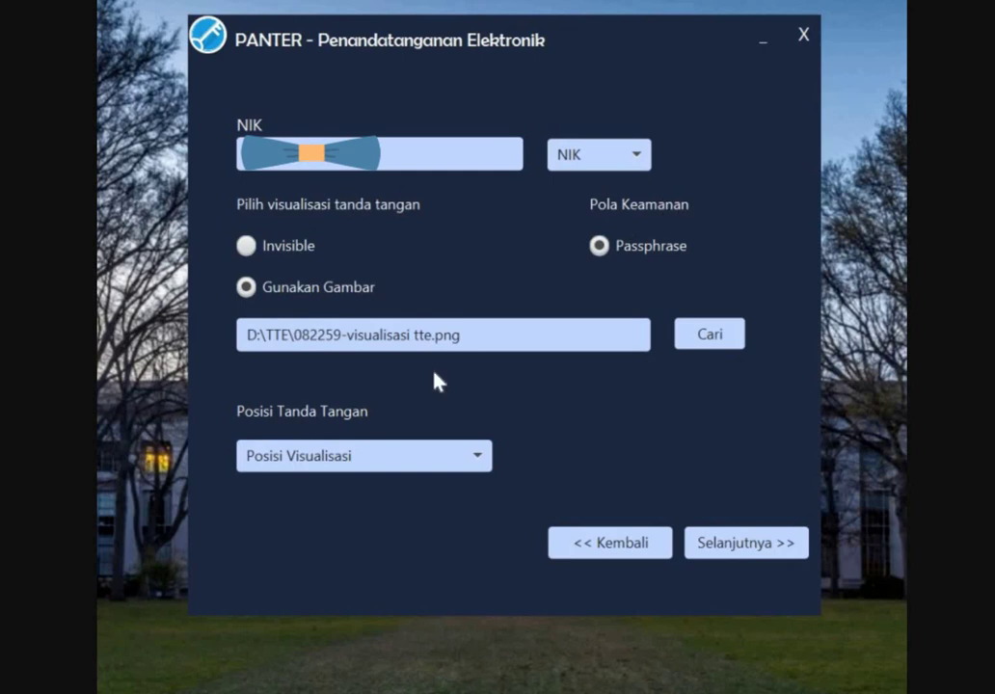
Set the signature position to Kustomisasi and mark its area on page 1 between VERIFIKATOR and the underlined name placeholder.
click(395, 455)
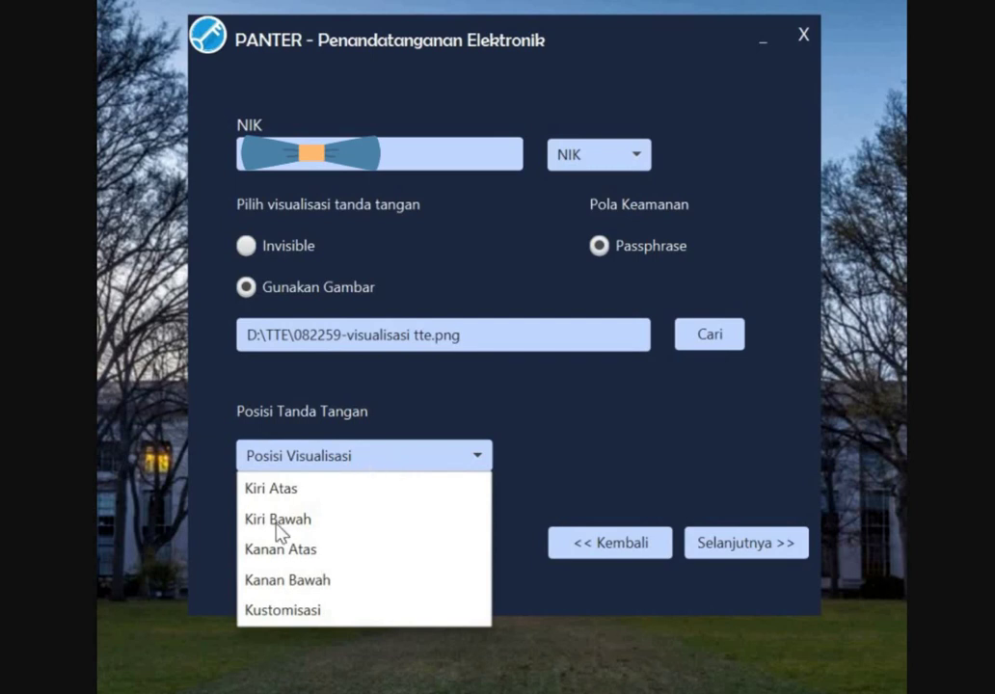
click(276, 622)
scroll(356, 522, down, 5)
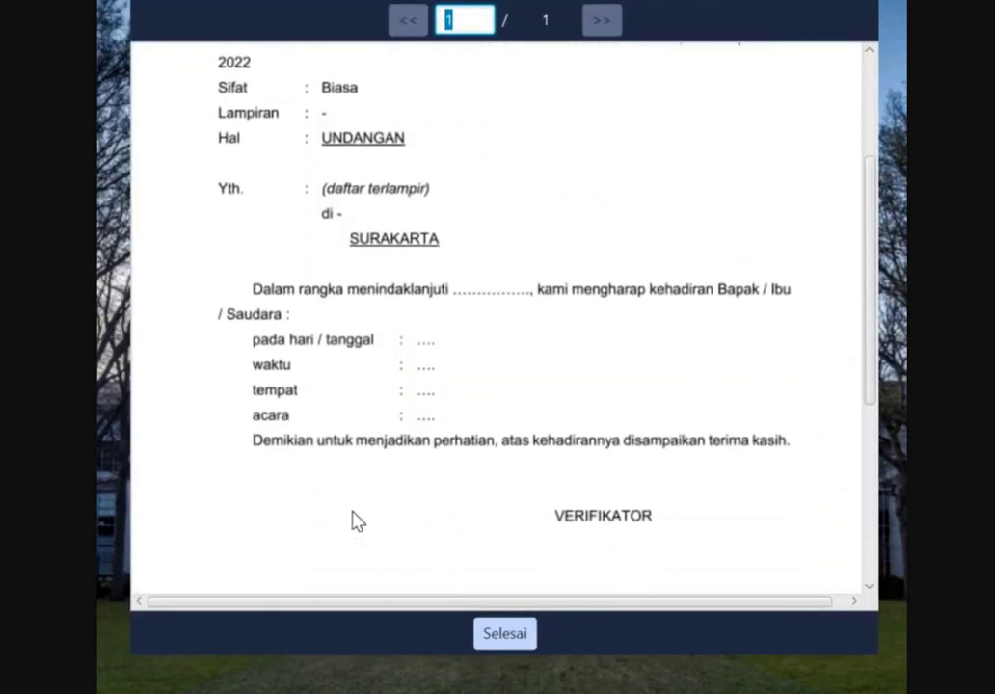
scroll(356, 521, down, 3)
scroll(356, 522, down, 2)
scroll(356, 522, down, 5)
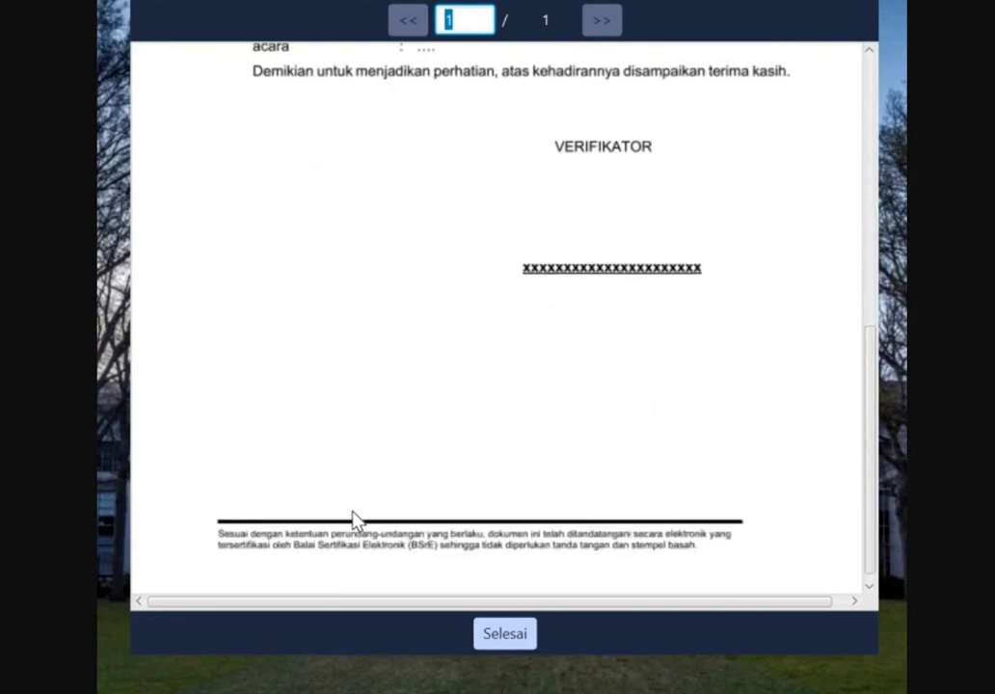
scroll(353, 520, down, 1)
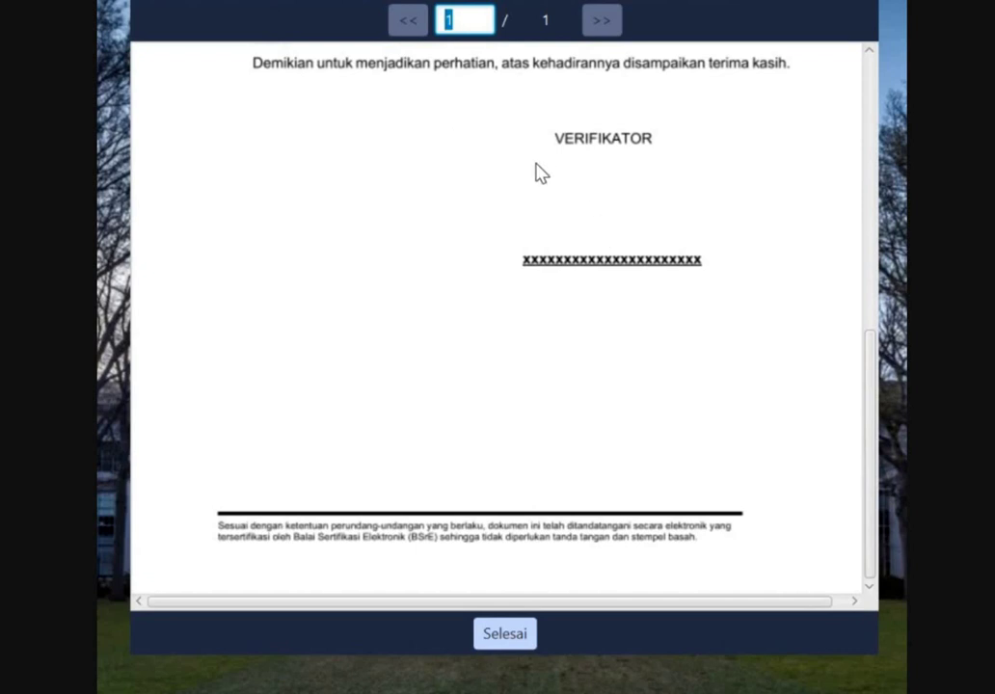
mouse_move(527, 155)
mouse_down()
mouse_move(548, 204)
mouse_move(714, 231)
mouse_move(700, 235)
mouse_up()
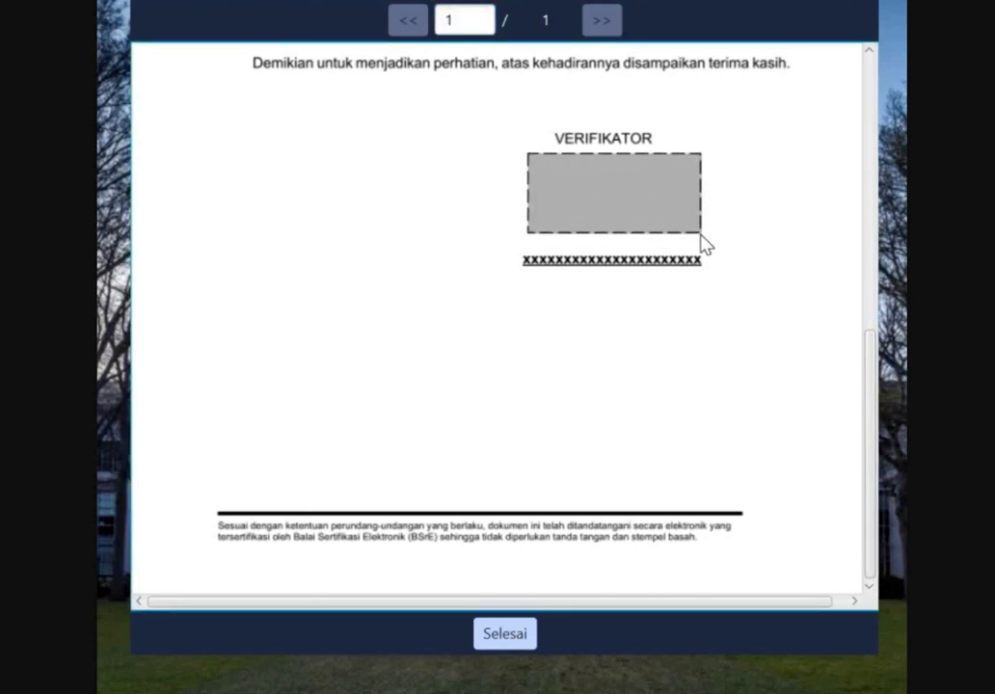
click(529, 639)
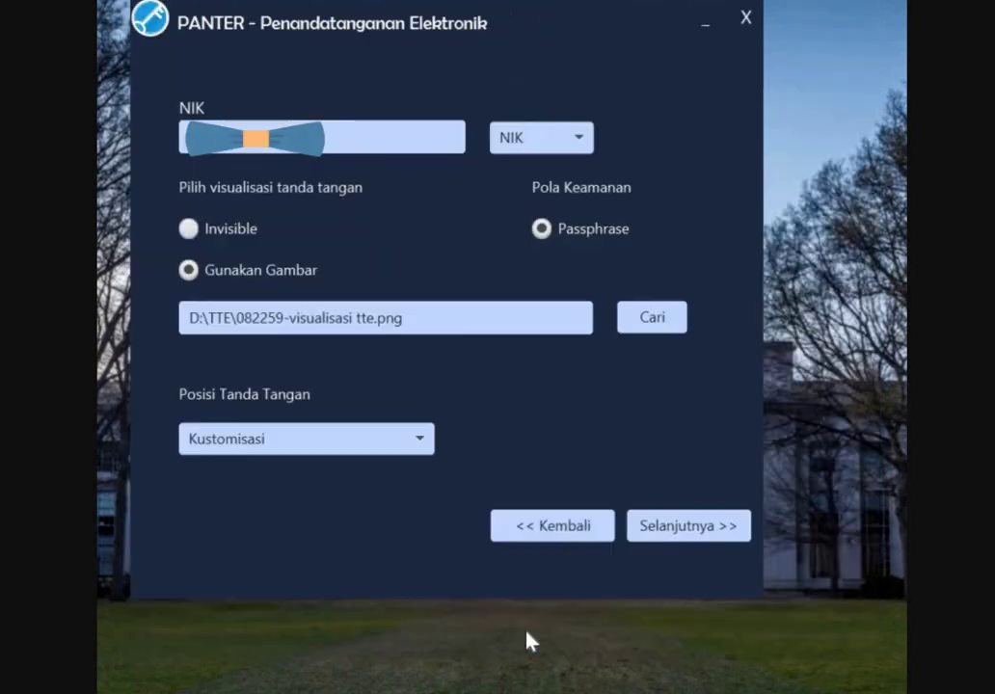
Continue to the security page, enter the signer's passphrase and sign the document.
click(683, 535)
click(482, 391)
text(•)
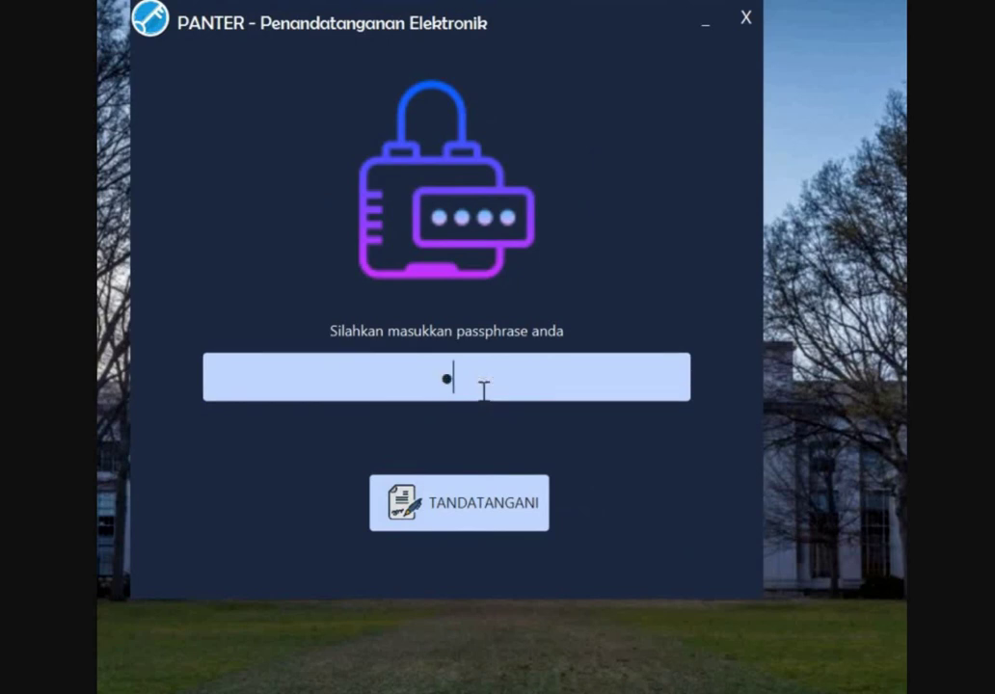
text(•••••••••••••••)
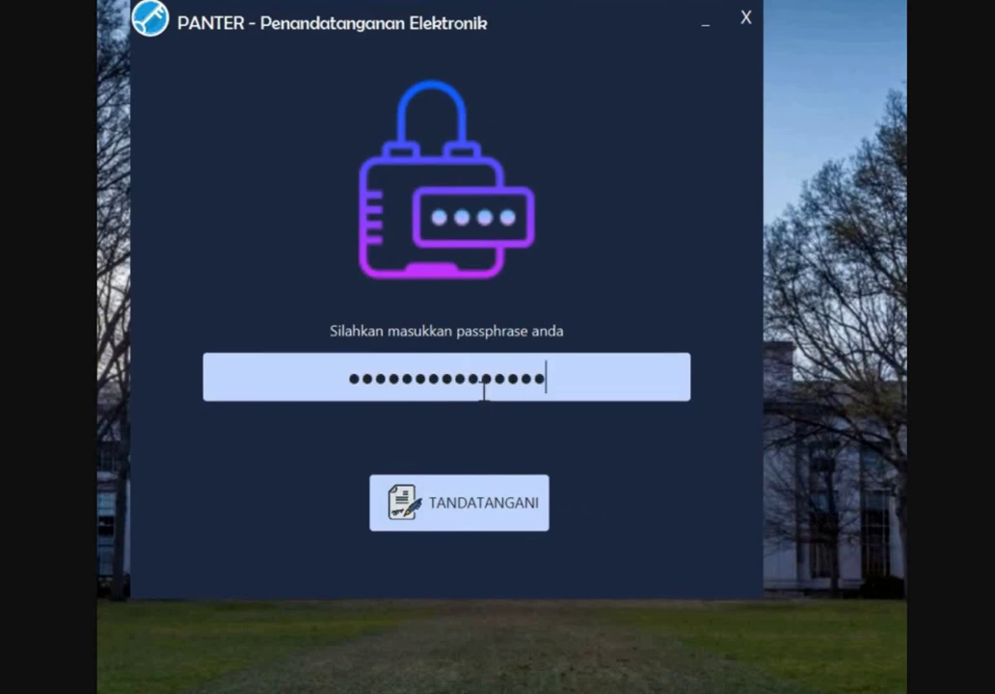
text(••)
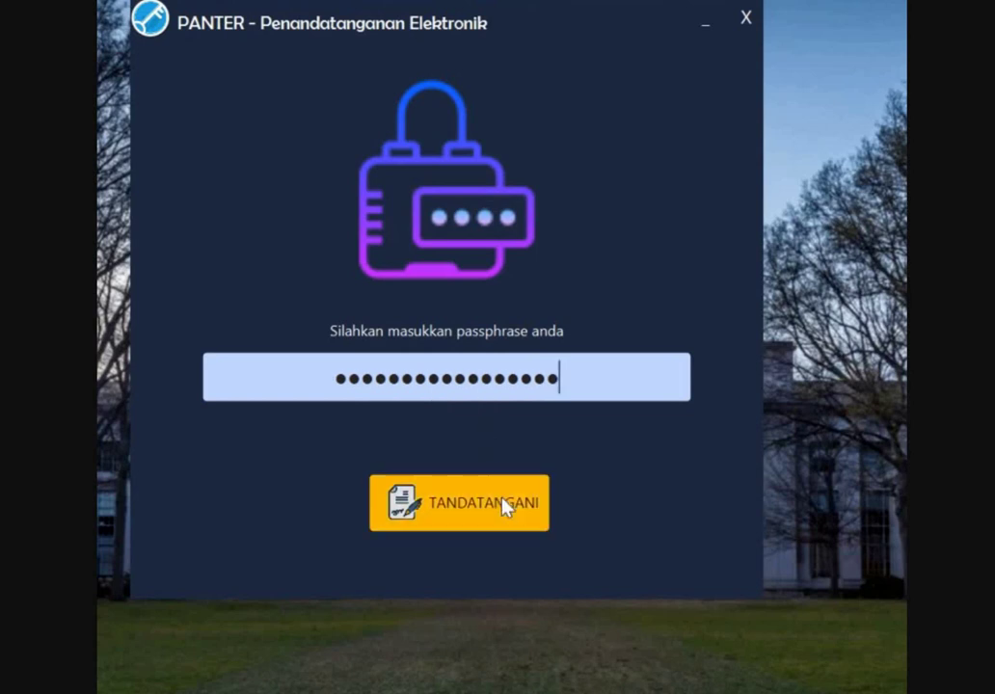
click(505, 508)
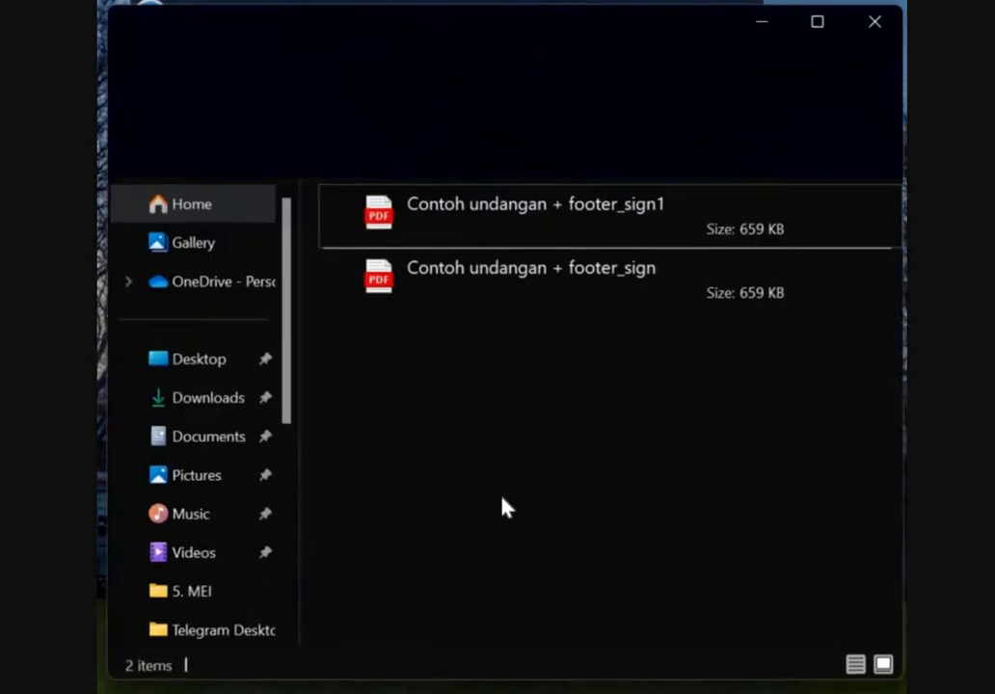
Dismiss the signing completion message and reposition the Panter_Output folder window so its files can be reached.
drag(562, 46, 584, 537)
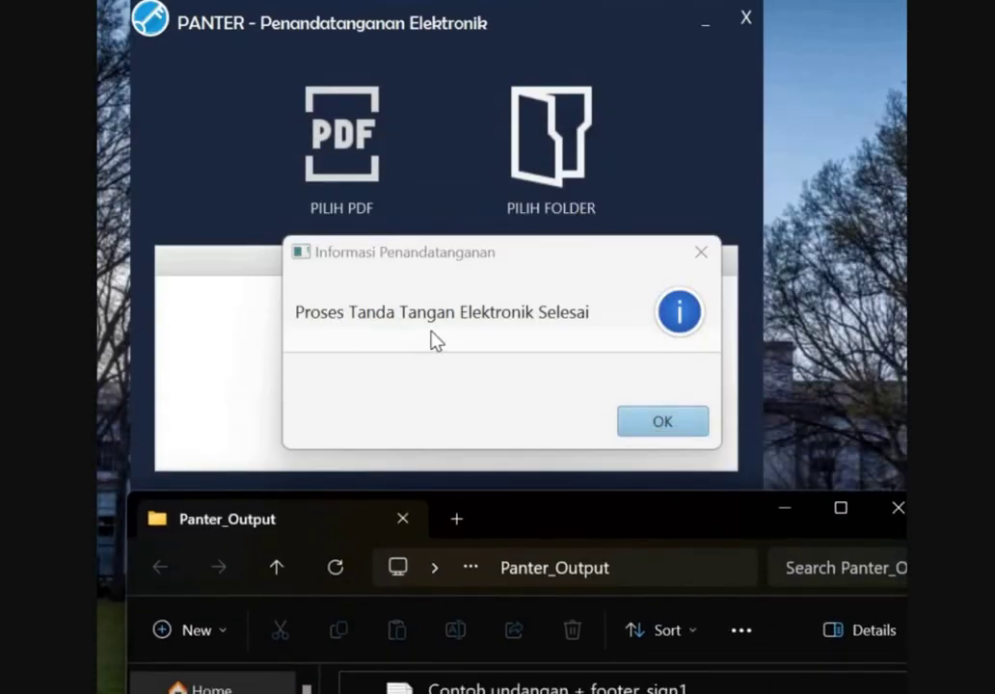
click(644, 443)
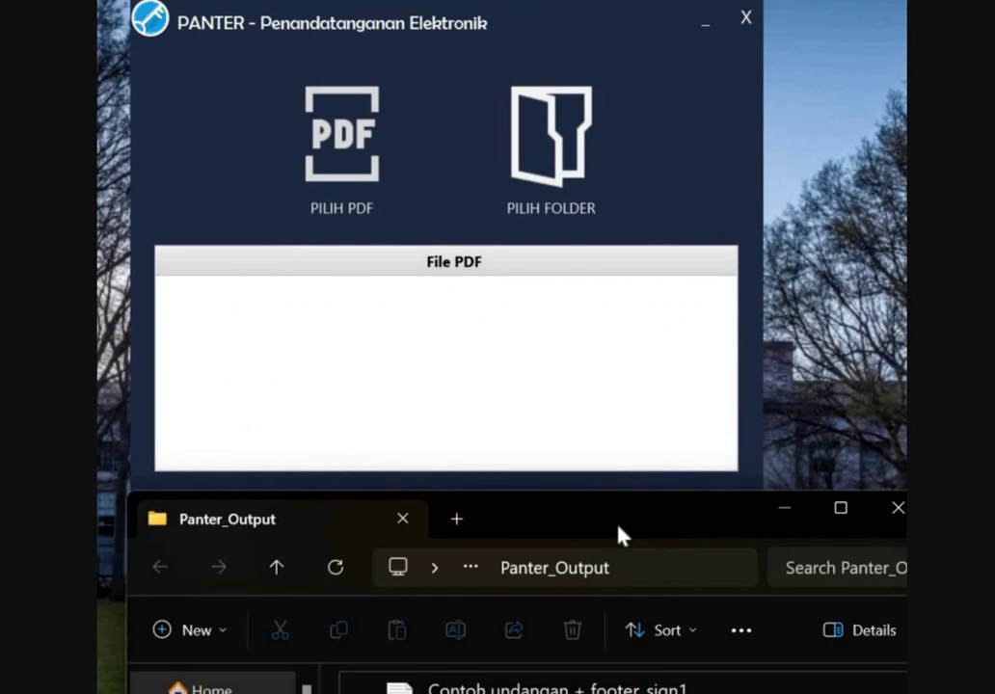
drag(622, 536, 593, 270)
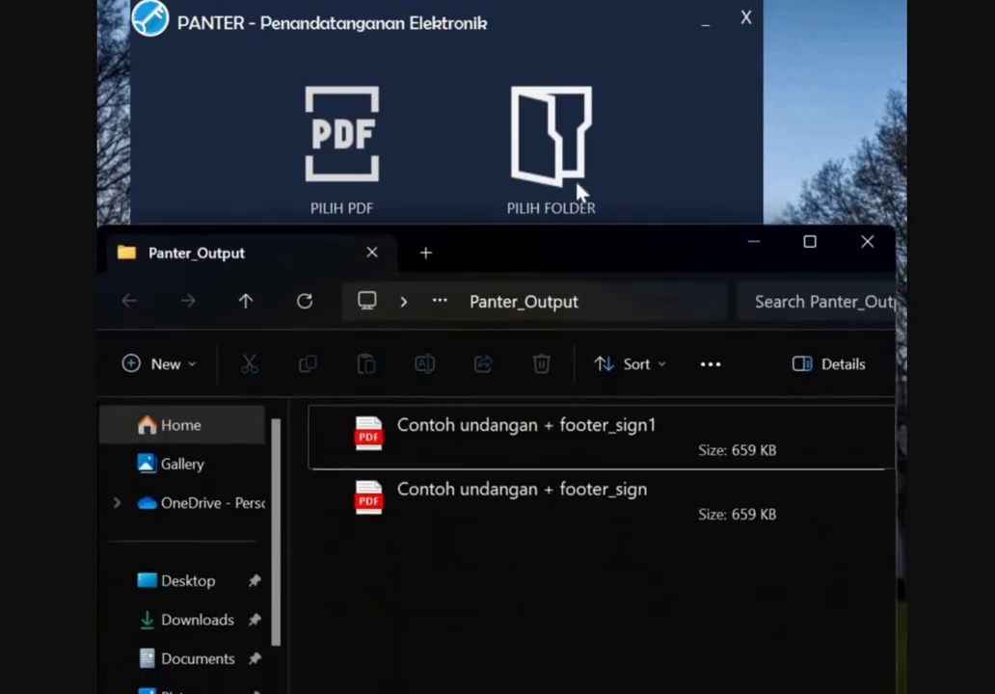
drag(577, 190, 573, 167)
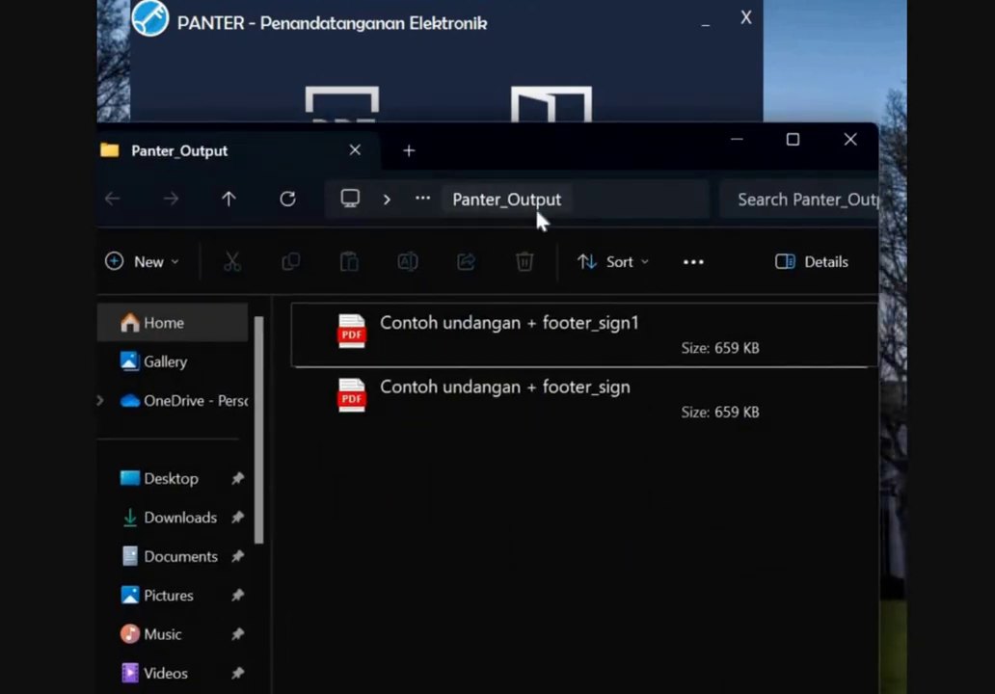
Open Contoh undangan + footer_sign1 from the Panter_Output folder and examine the placed signature image and footer.
double_click(461, 351)
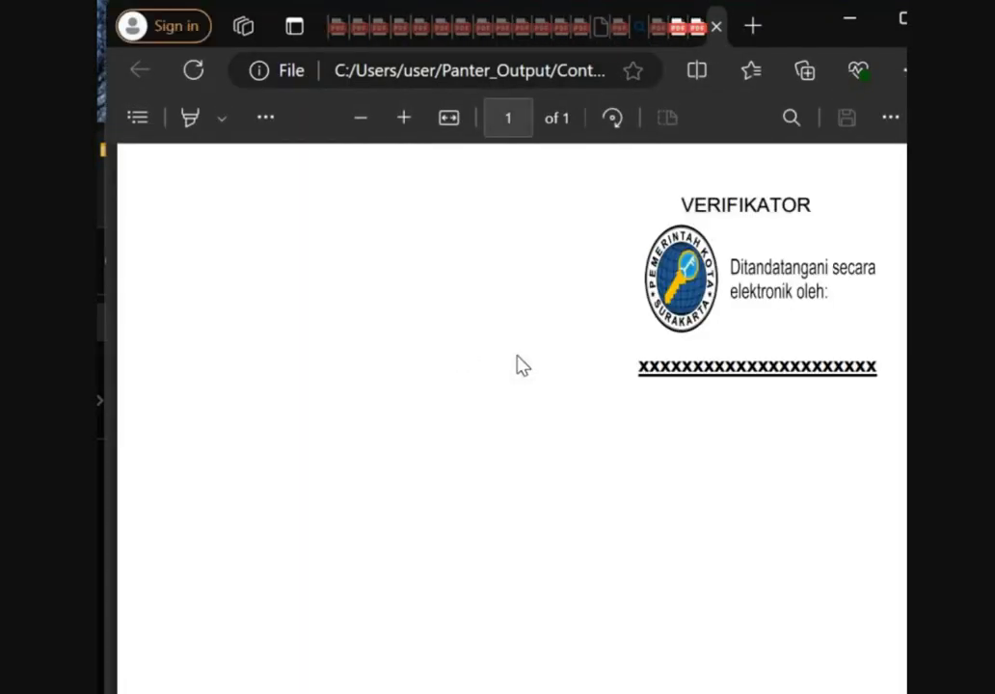
scroll(518, 364, down, 3)
scroll(518, 365, right, 2)
scroll(518, 364, down, 4)
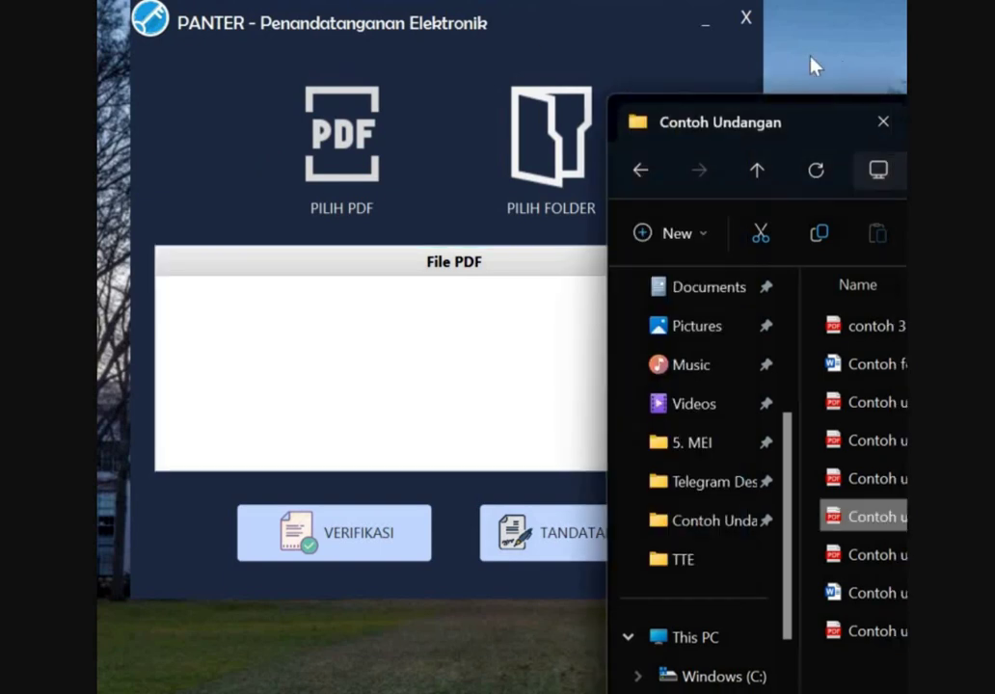
Open Contoh undangan invisible 1 from the Contoh Undangan folder and examine the letter and its signature block.
drag(816, 60, 641, 62)
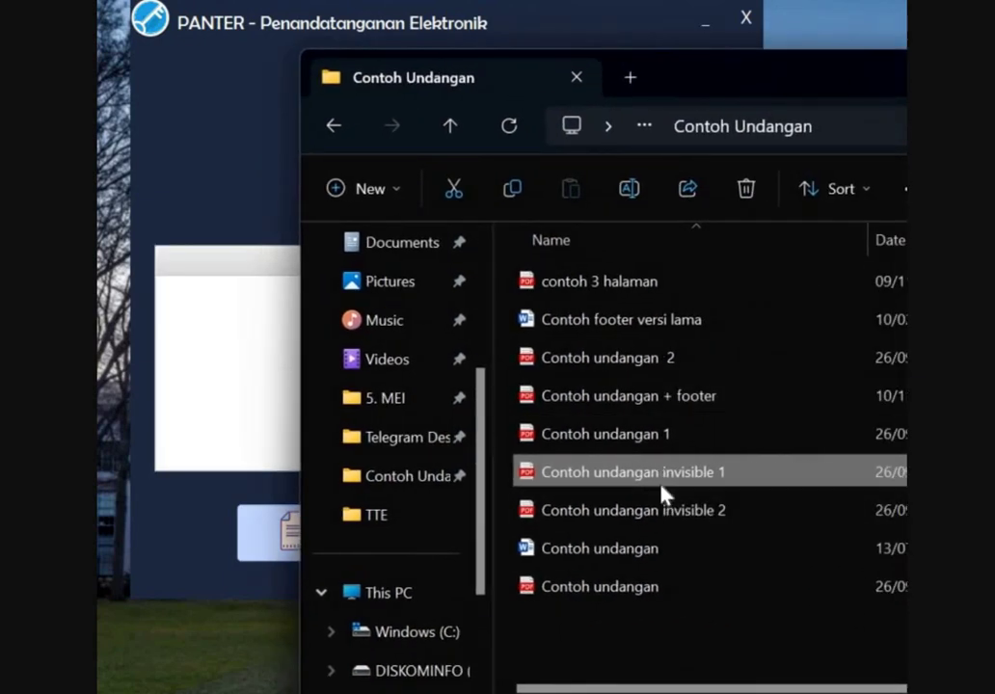
key(Return)
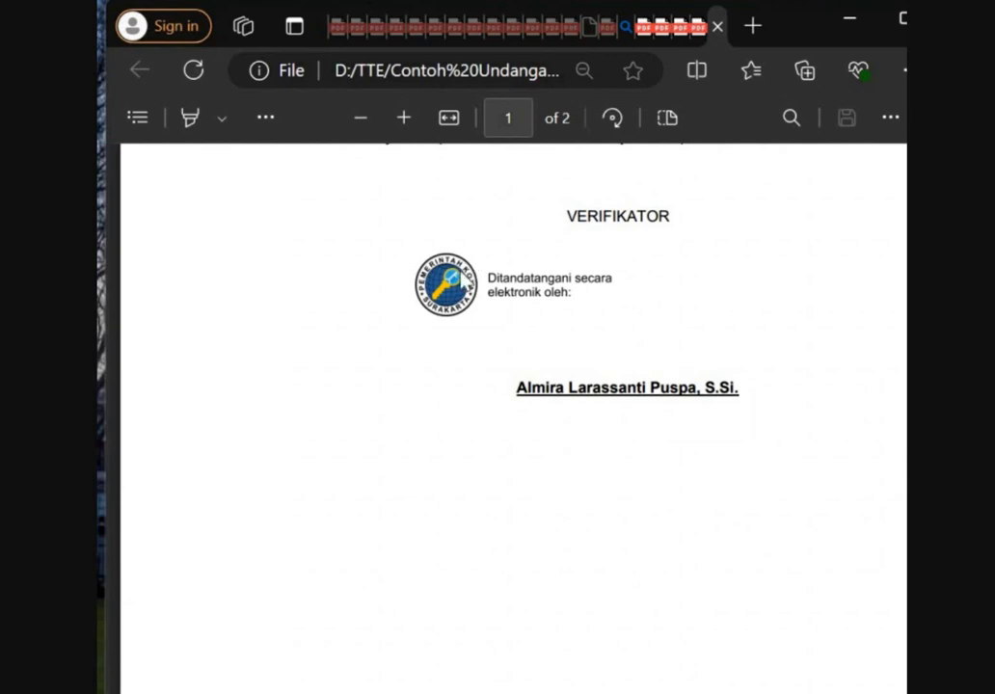
scroll(455, 313, up, 10)
scroll(455, 313, down, 3)
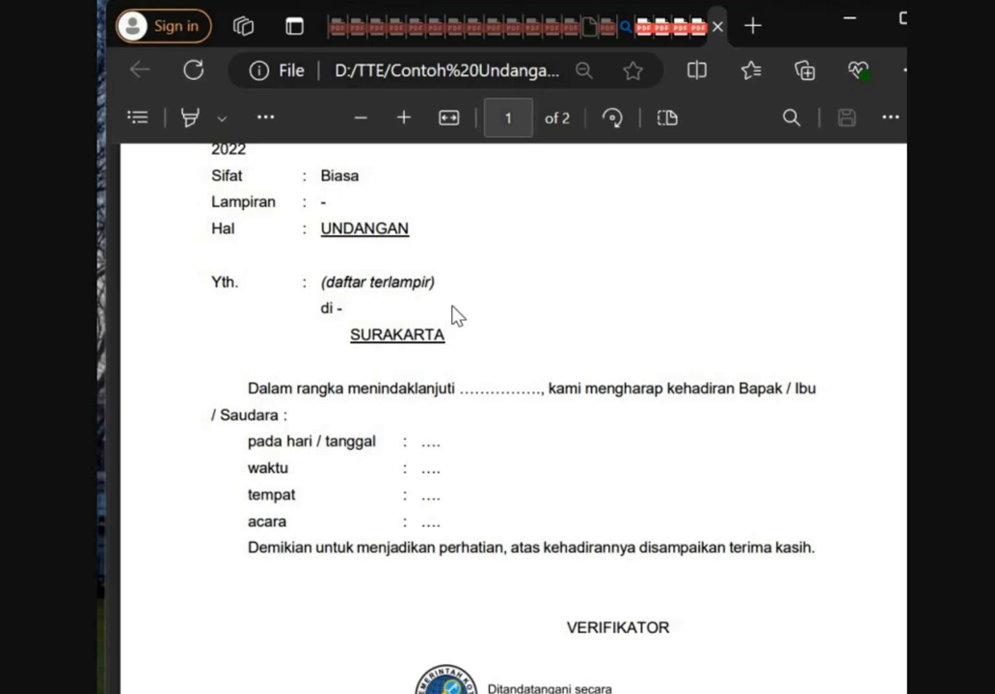
scroll(457, 317, down, 5)
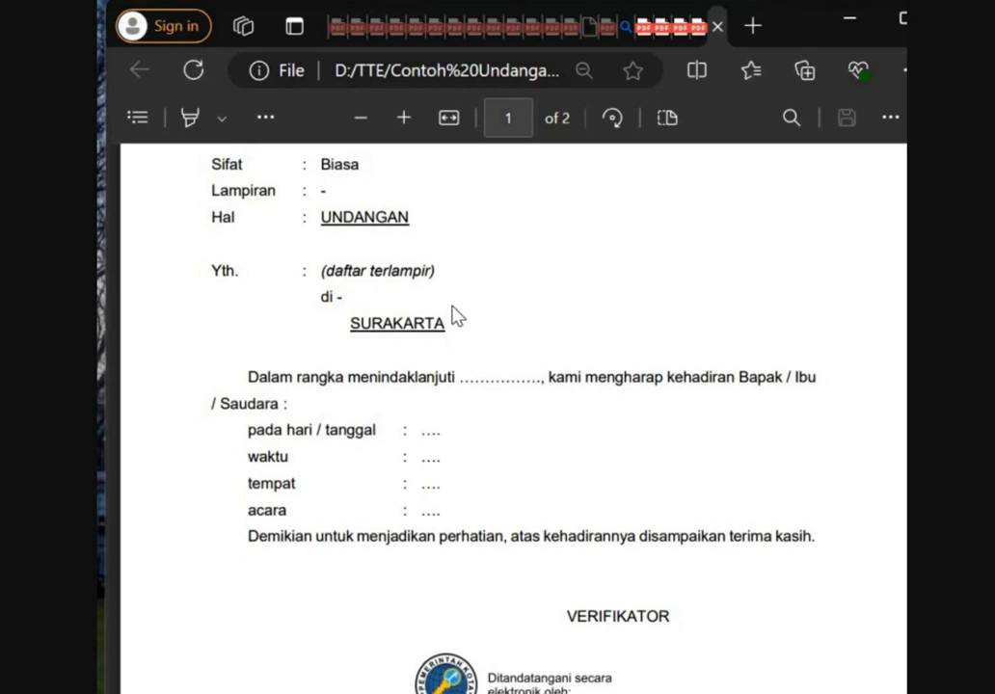
scroll(546, 470, up, 2)
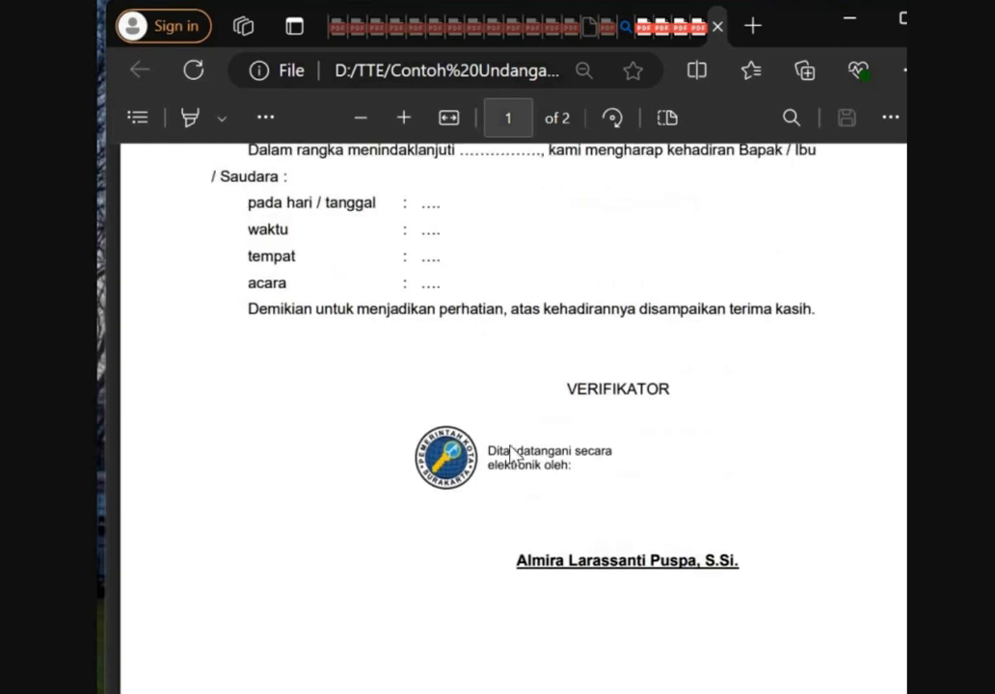
Leave the letter, move the Contoh Undangan folder window aside and add Contoh undangan invisible 1.pdf to Panter's file list.
scroll(511, 386, up, 1)
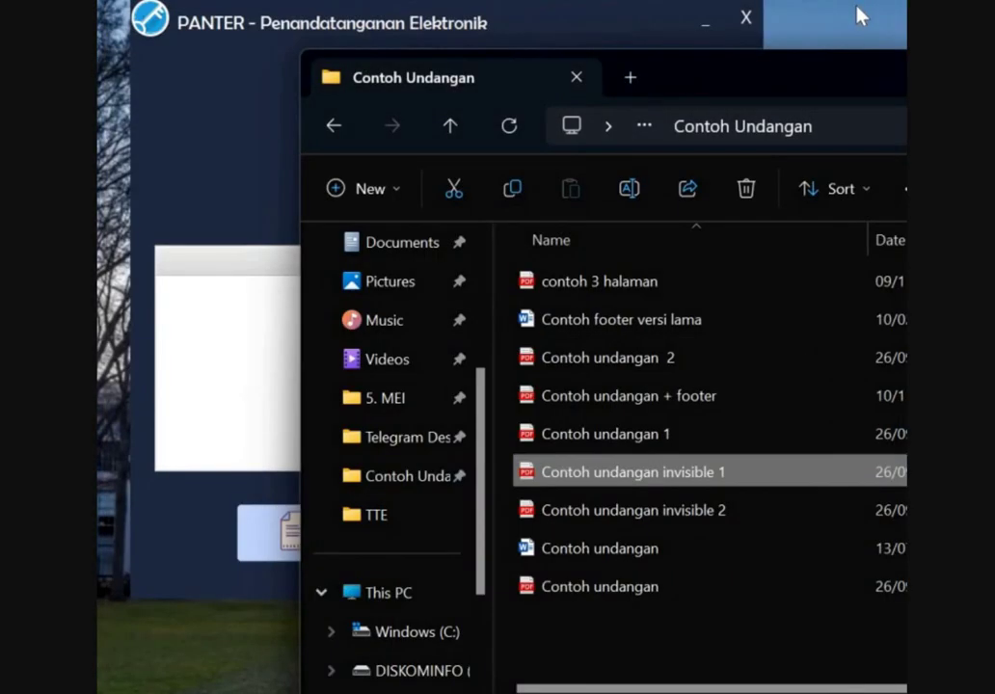
drag(733, 77, 948, 71)
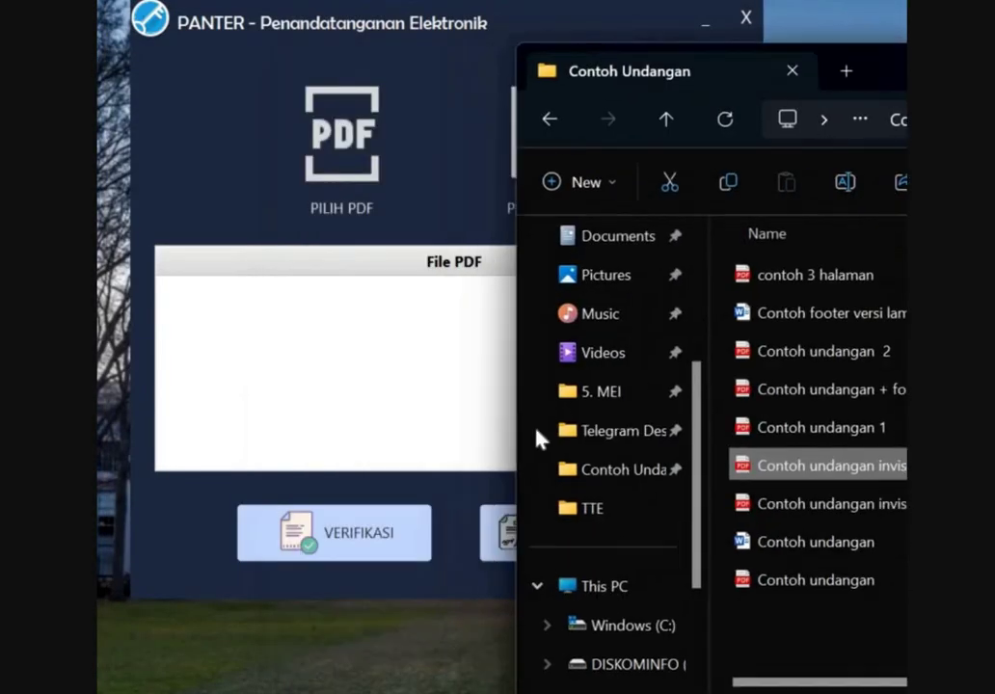
click(400, 212)
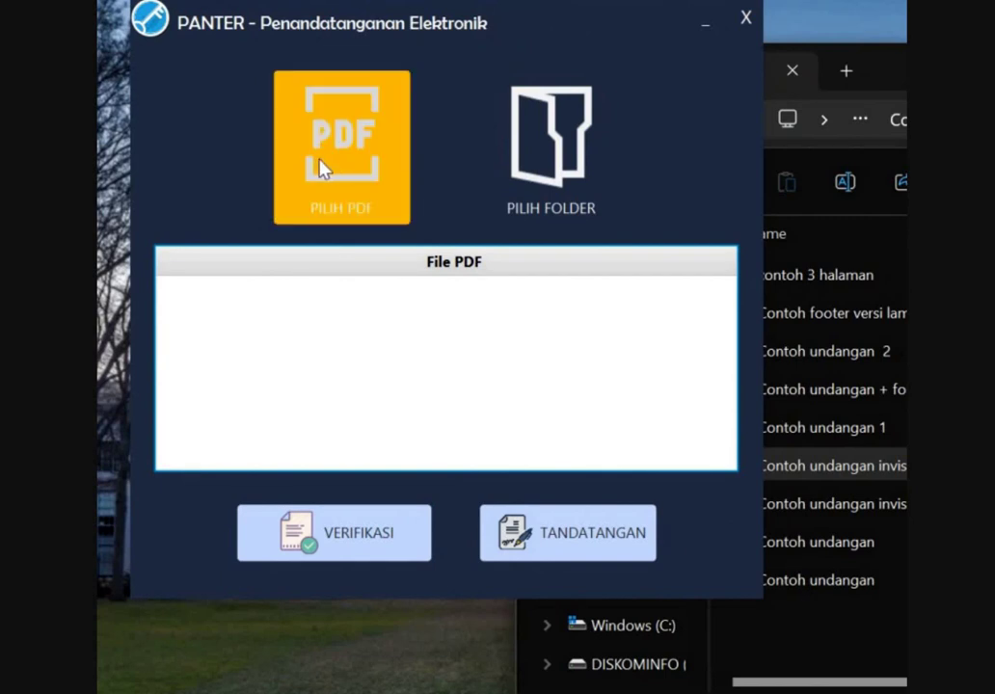
drag(850, 467, 387, 382)
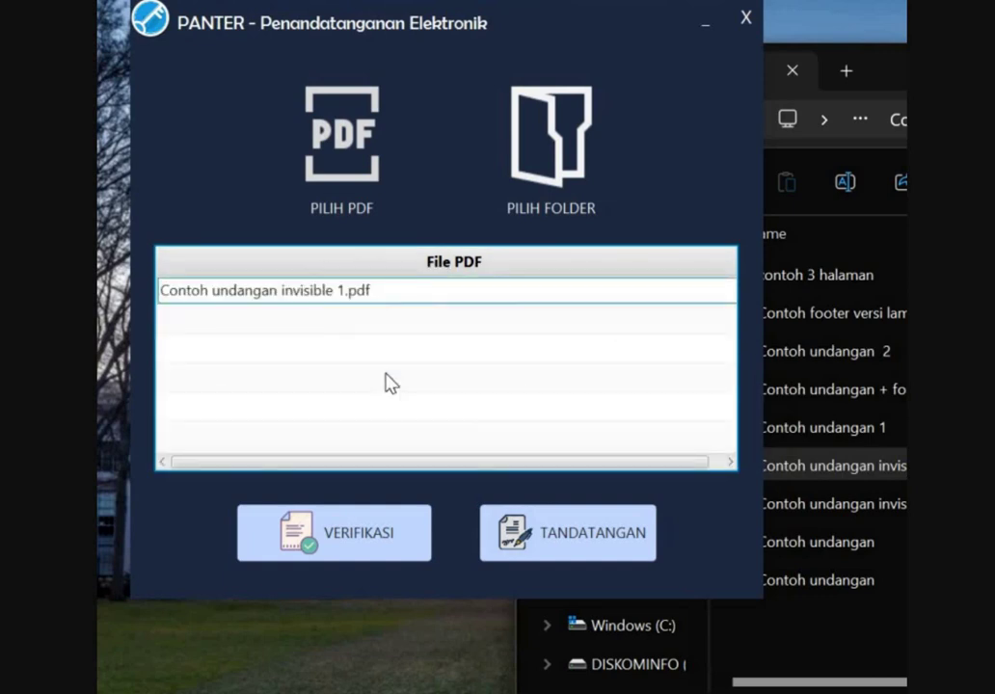
Start signing the listed PDF with the Invisible signature visualisation and continue to the passphrase page.
click(538, 549)
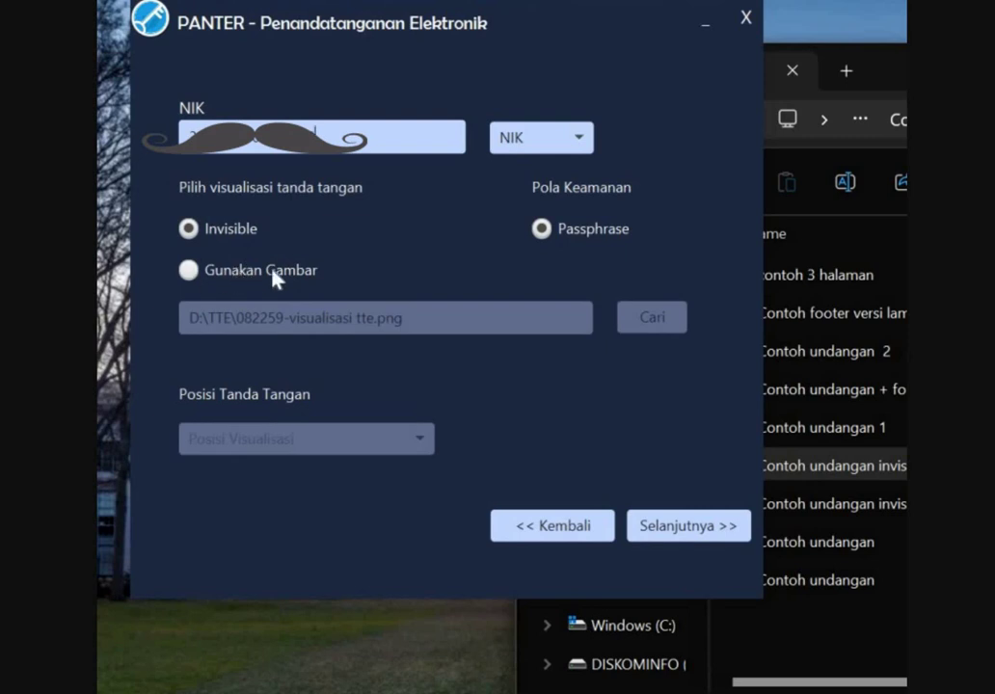
click(220, 231)
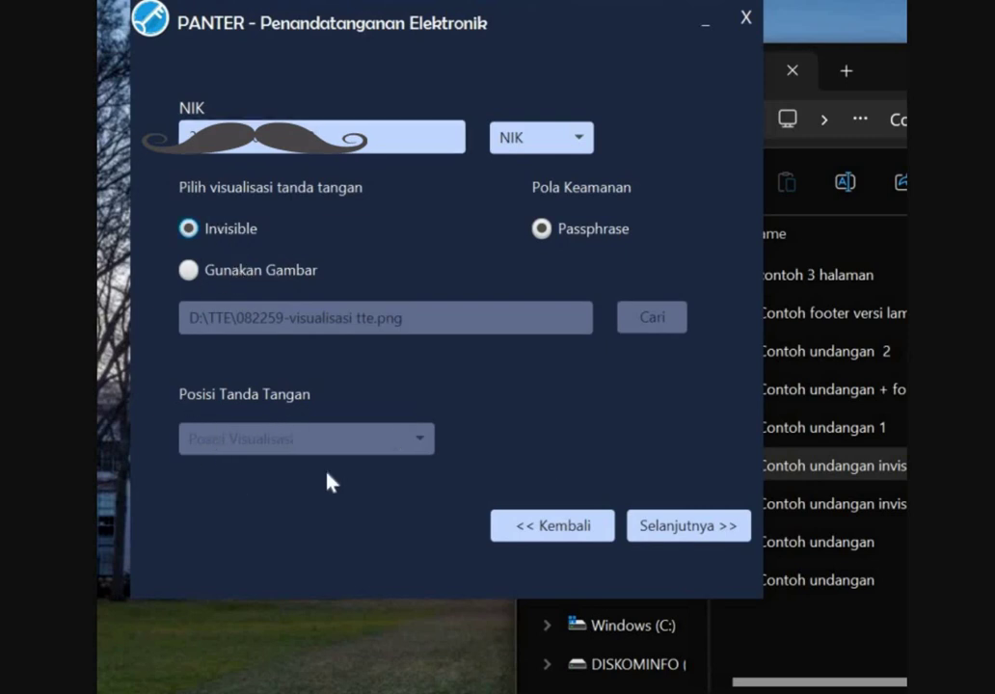
click(666, 529)
Enter the signer's passphrase and sign Contoh undangan invisible 1.pdf.
click(557, 384)
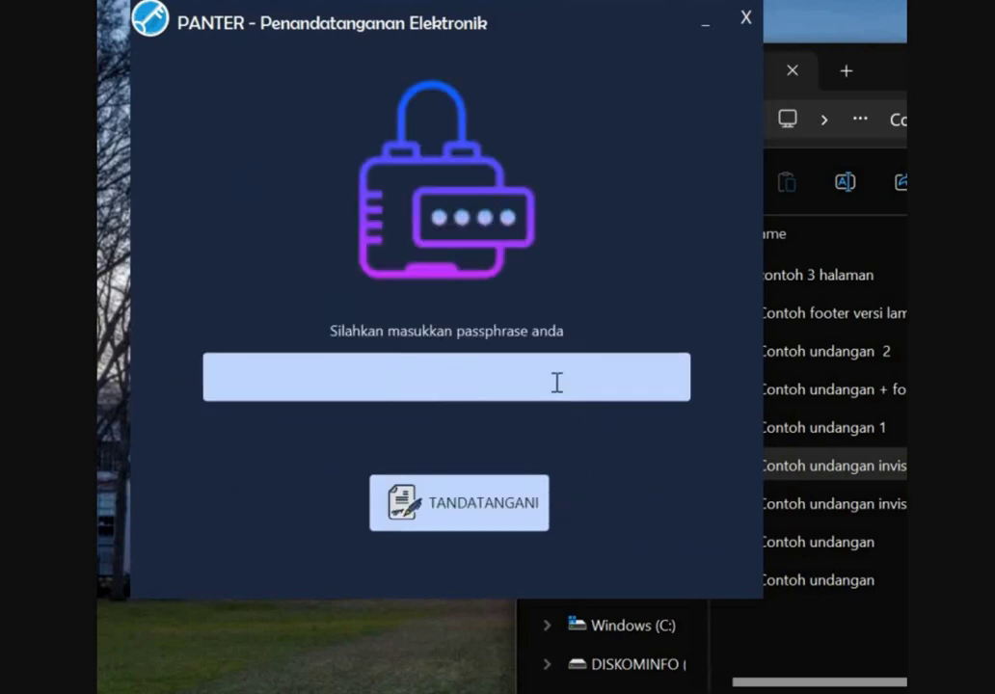
text(•••••••••••••••)
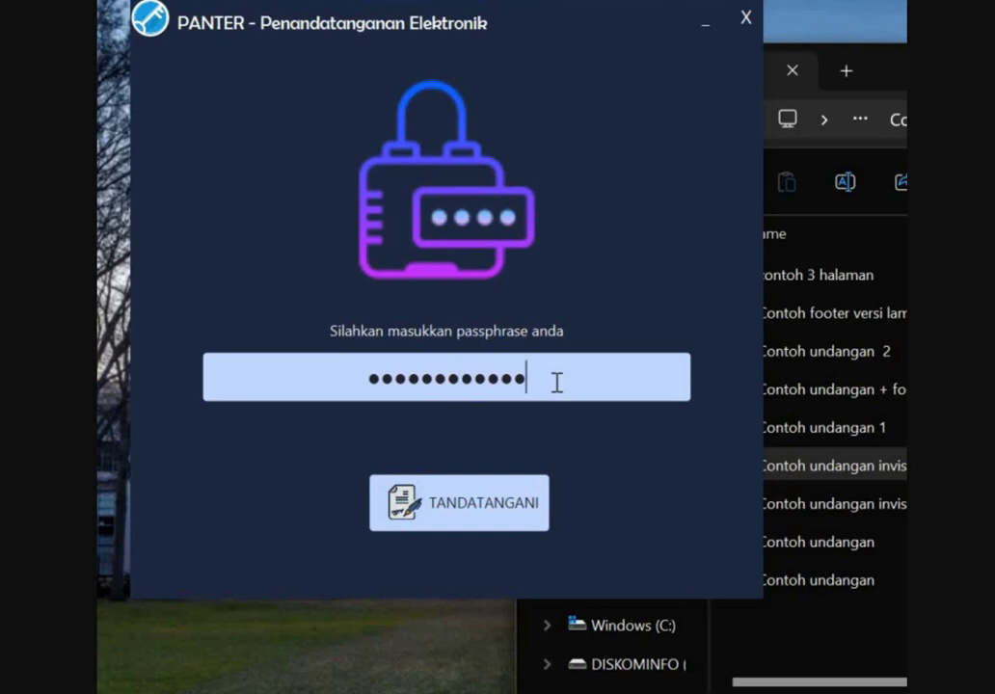
text(••)
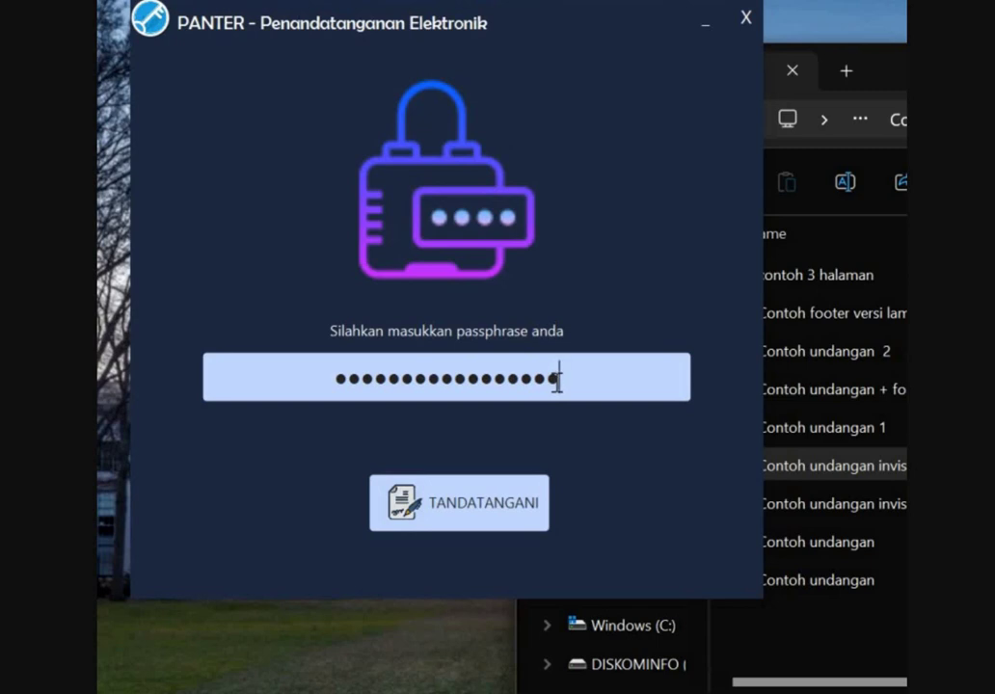
click(409, 525)
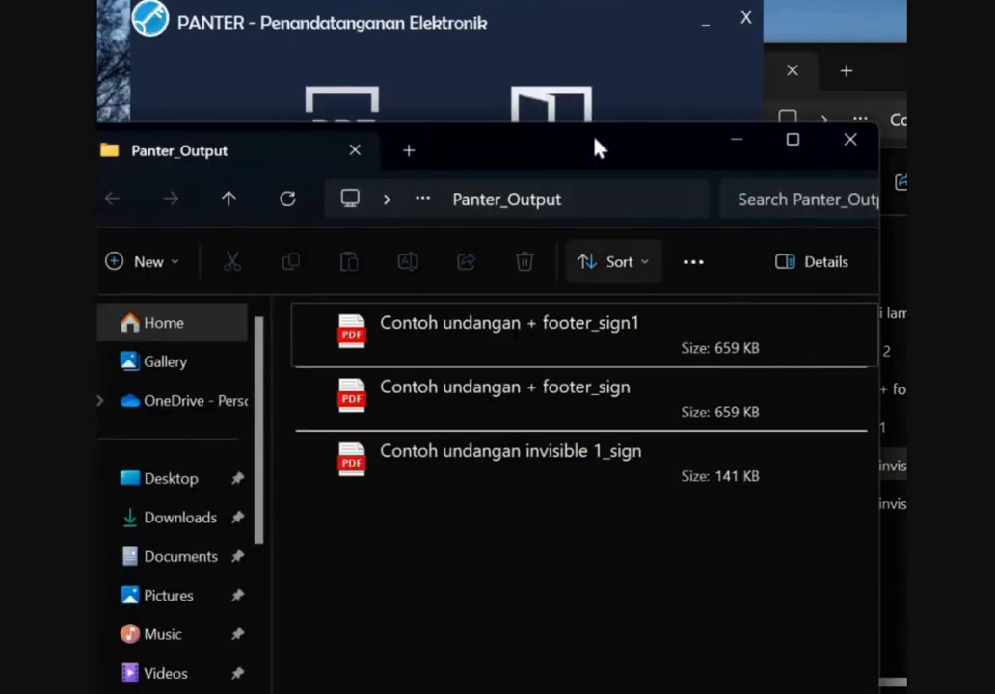
Move the Panter_Output folder window aside and add Contoh undangan + footer_sign1.pdf to Panter's file list.
drag(598, 163, 645, 95)
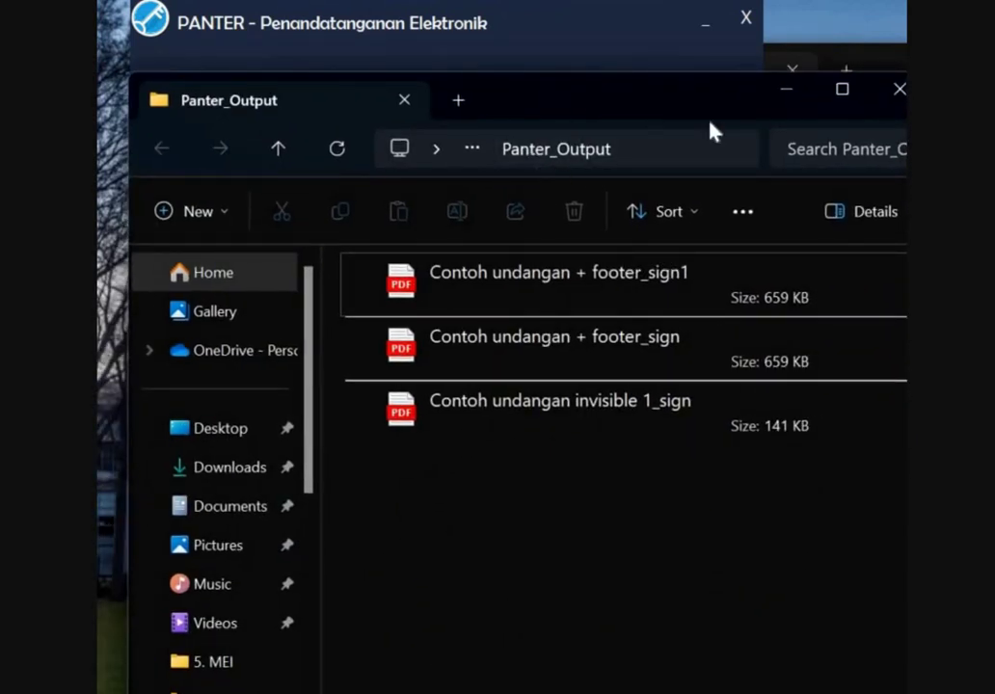
drag(579, 104, 925, 137)
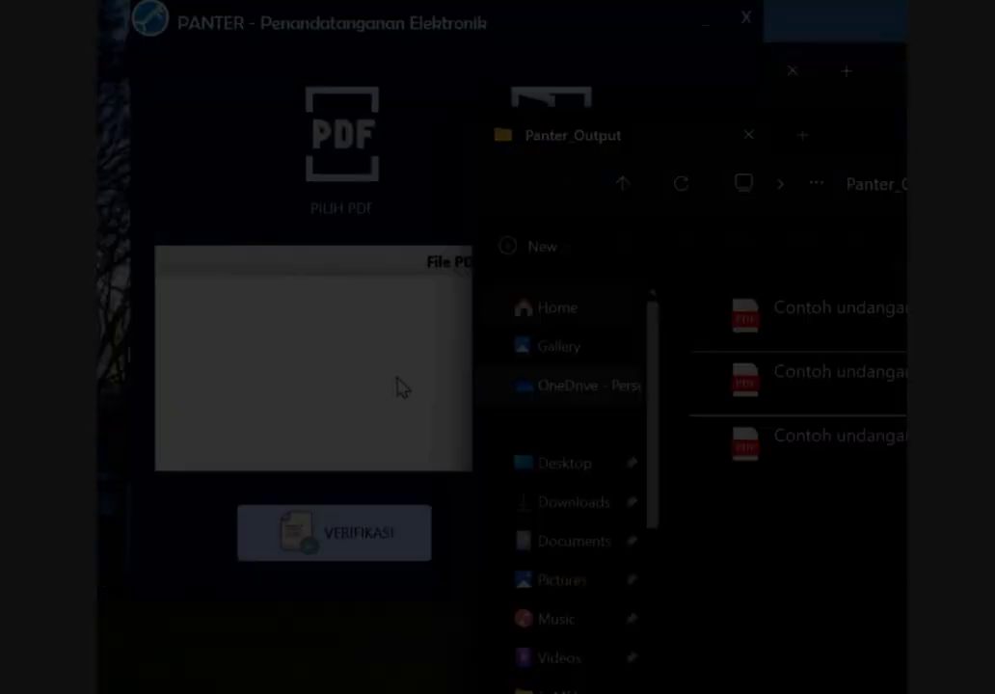
click(398, 387)
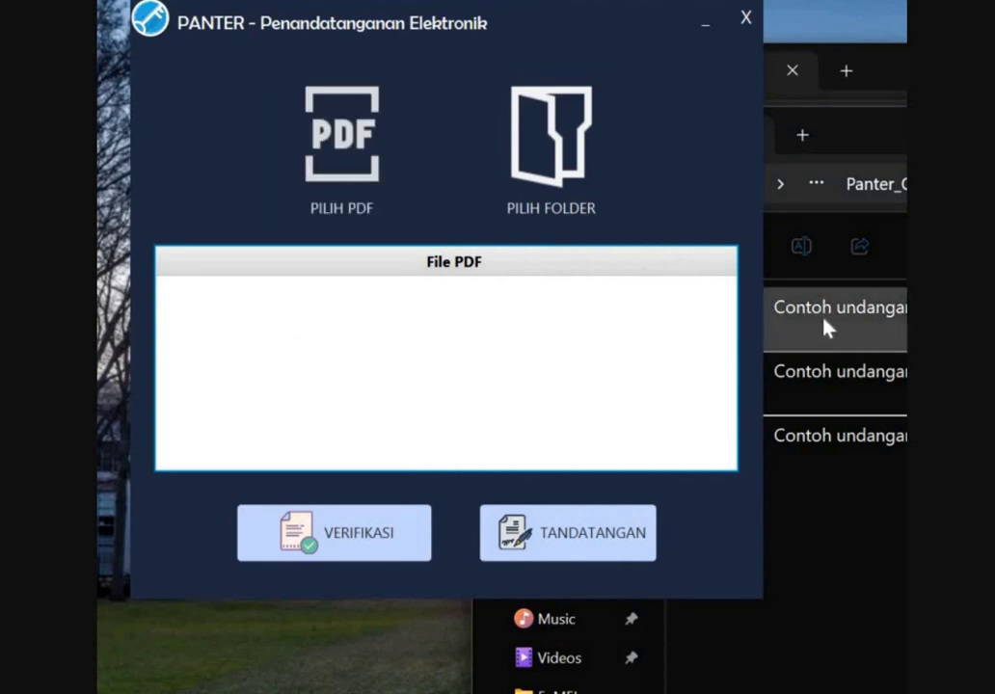
drag(826, 329, 294, 355)
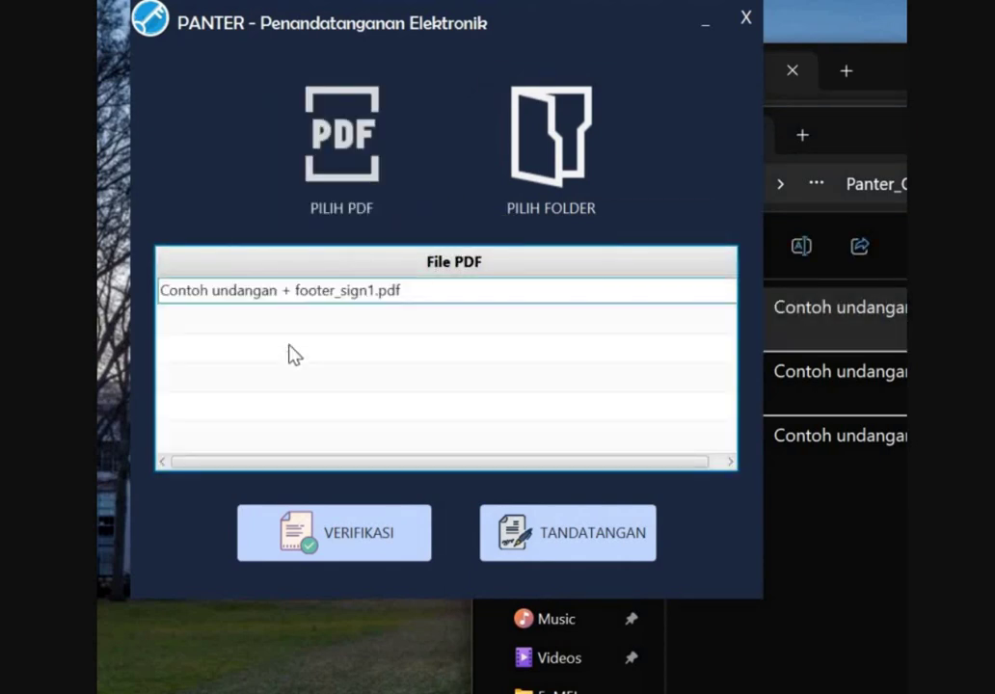
Verify Contoh undangan + footer_sign1.pdf, examine its signature and certificate details, and return to the file list.
click(337, 522)
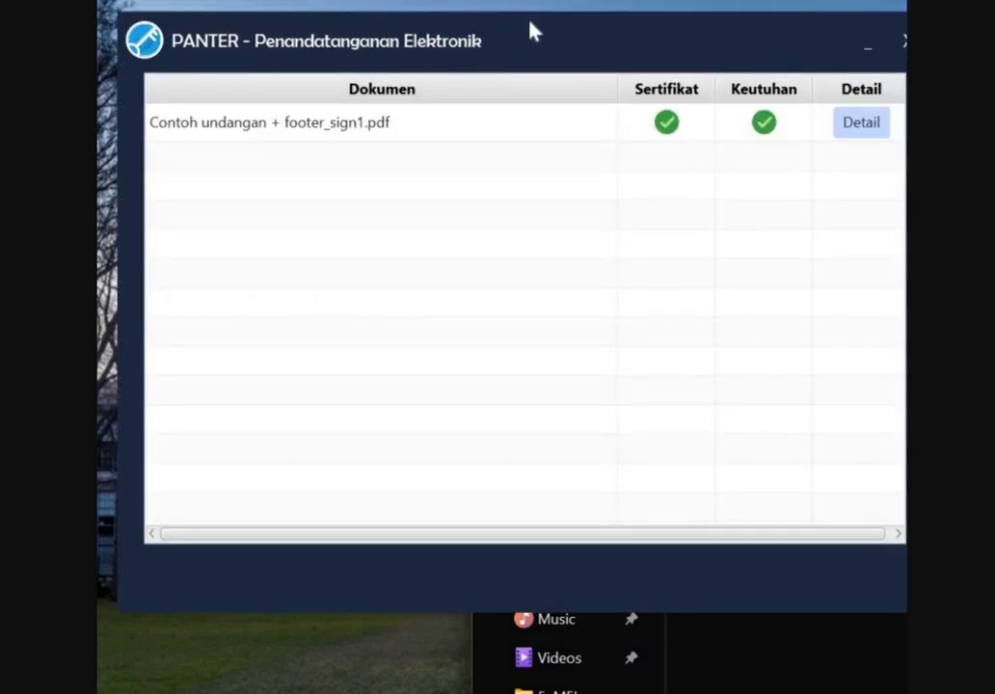
drag(532, 31, 506, 22)
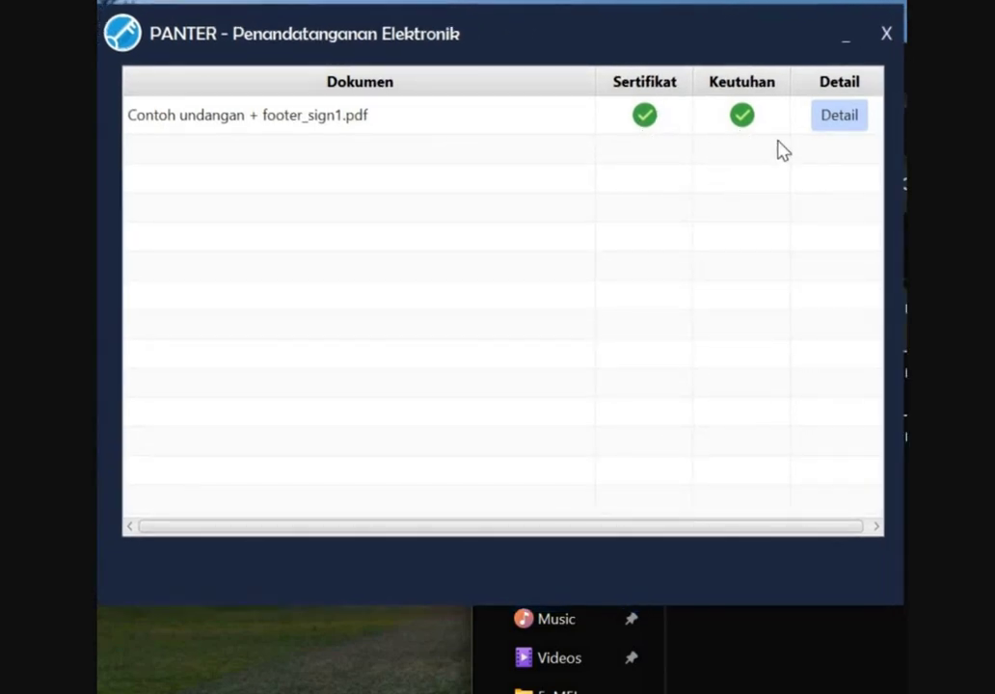
click(837, 124)
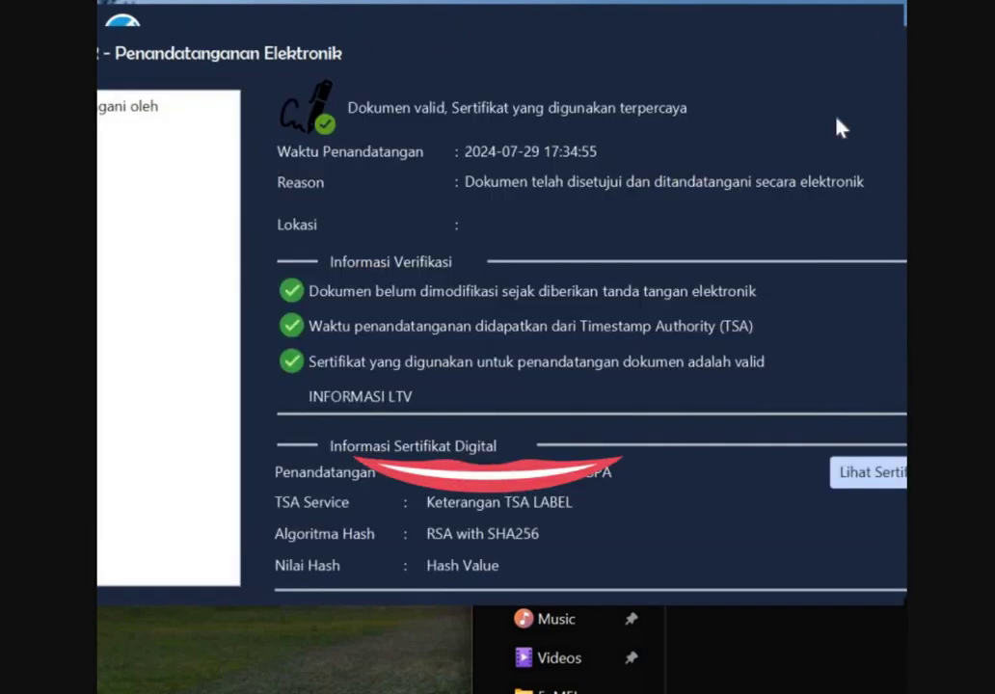
drag(796, 64, 722, 63)
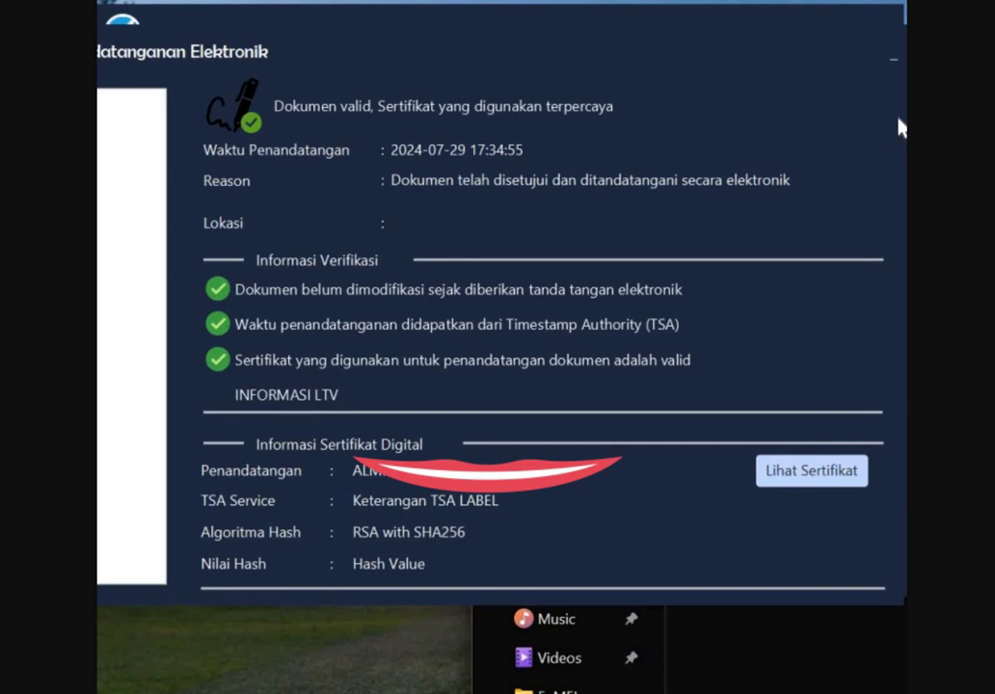
key(Escape)
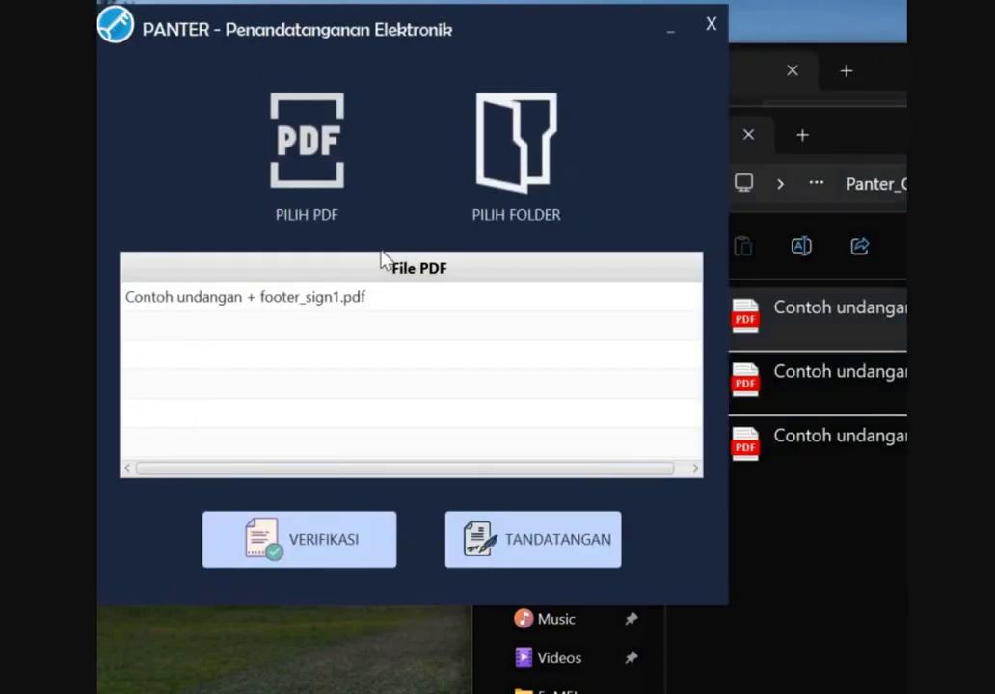
Replace the listed PDF with Contoh undangan invisible 1.pdf from the Contoh Undangan folder and verify its signature.
click(351, 298)
key(Delete)
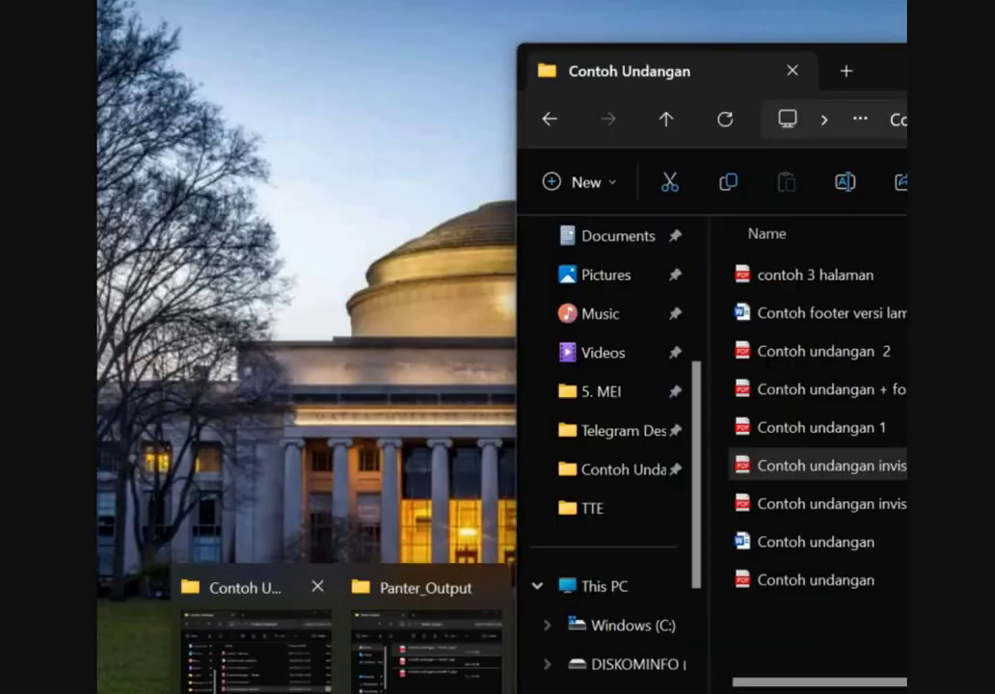
click(256, 646)
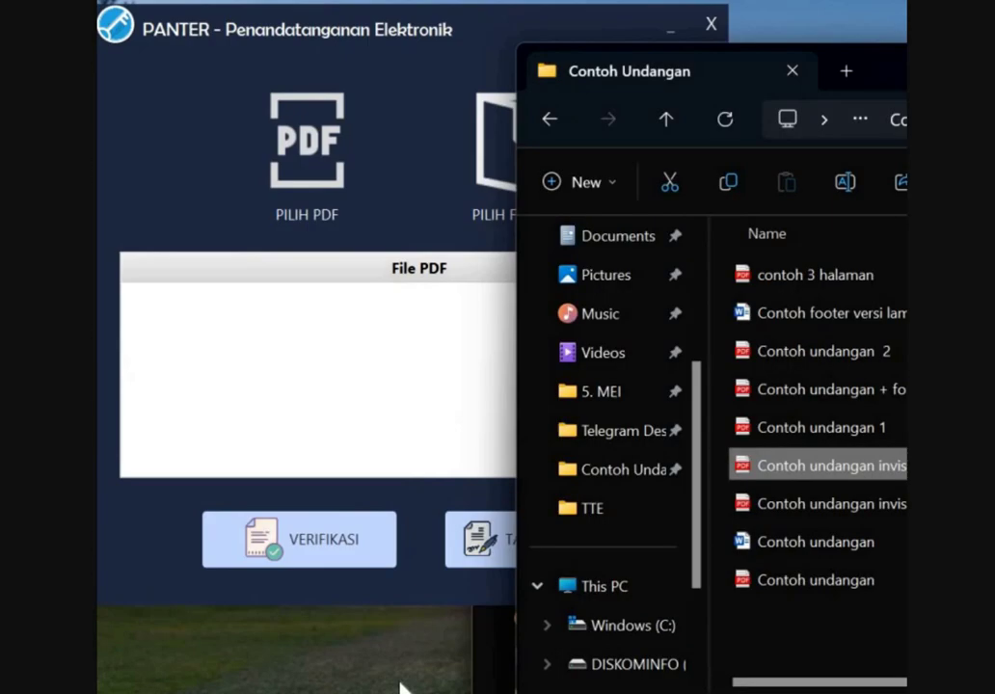
click(820, 501)
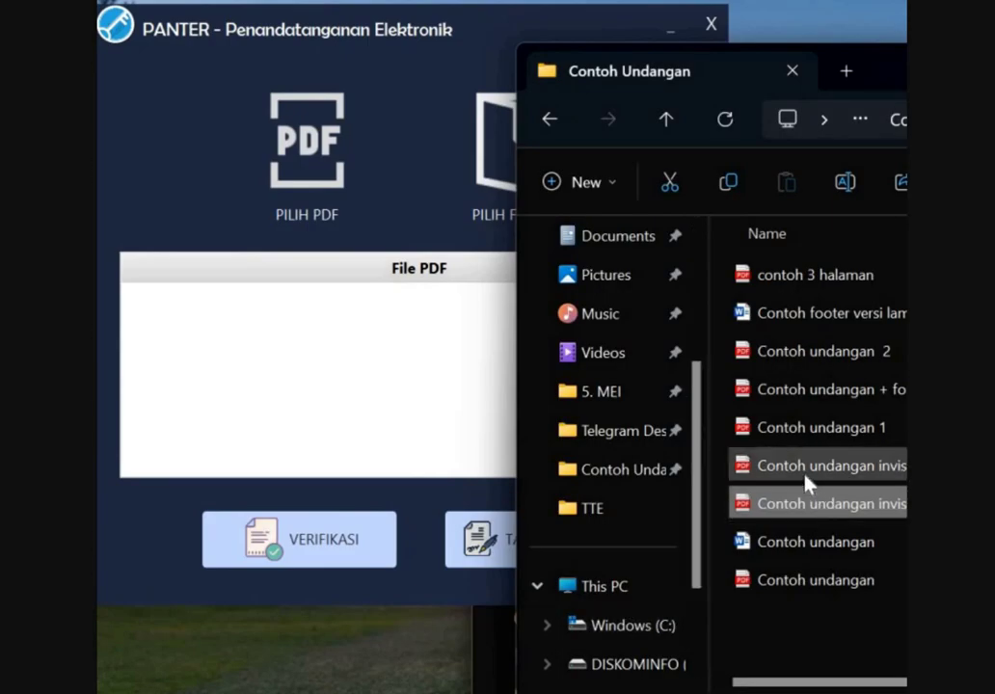
drag(804, 480, 318, 391)
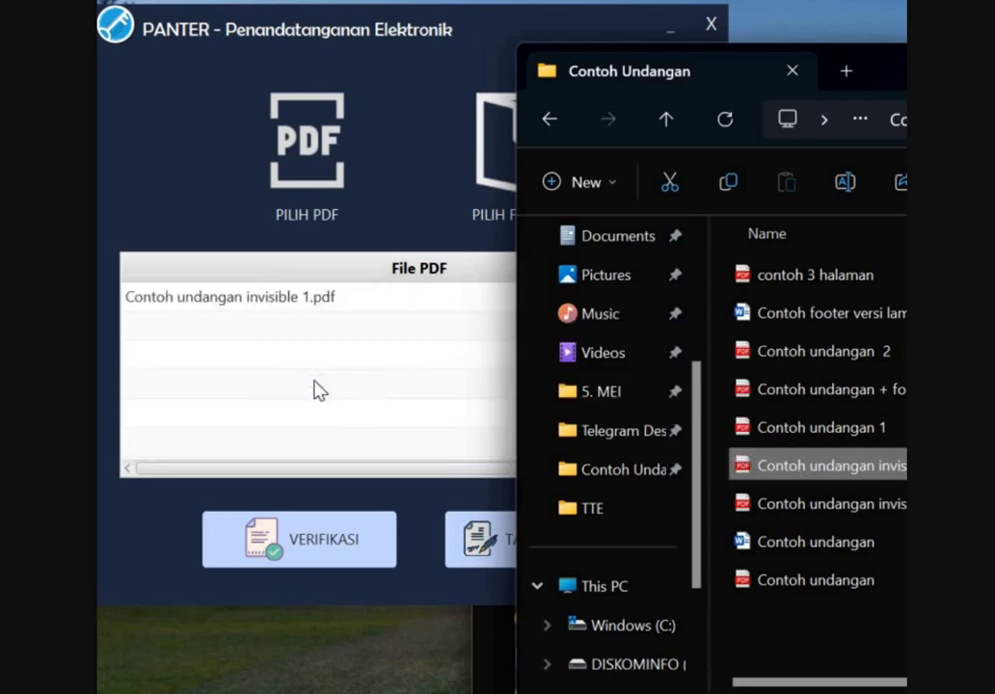
click(319, 390)
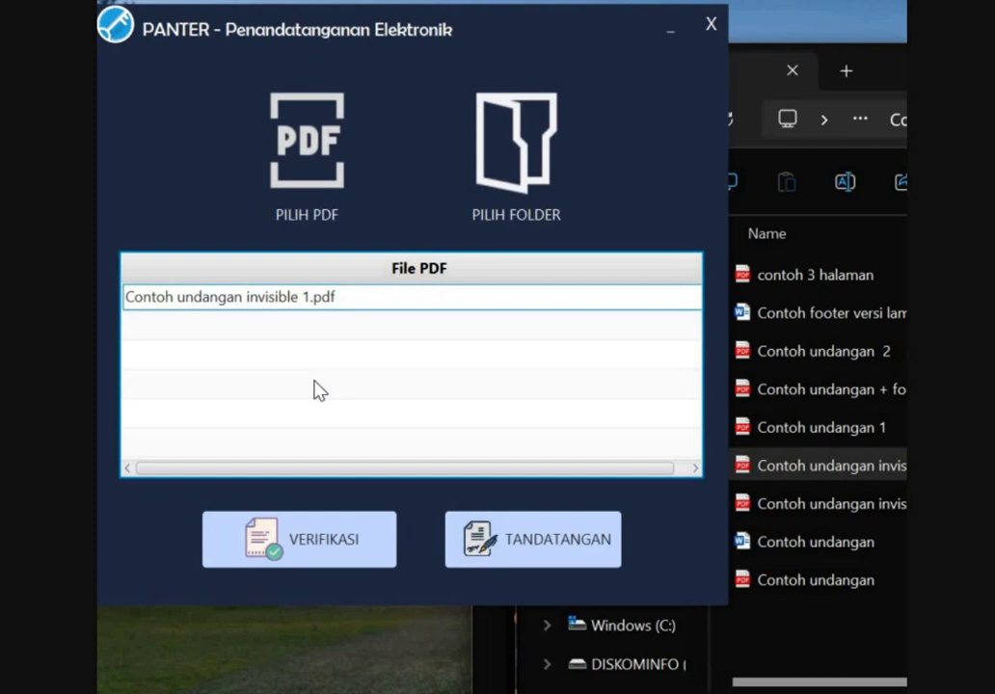
click(349, 528)
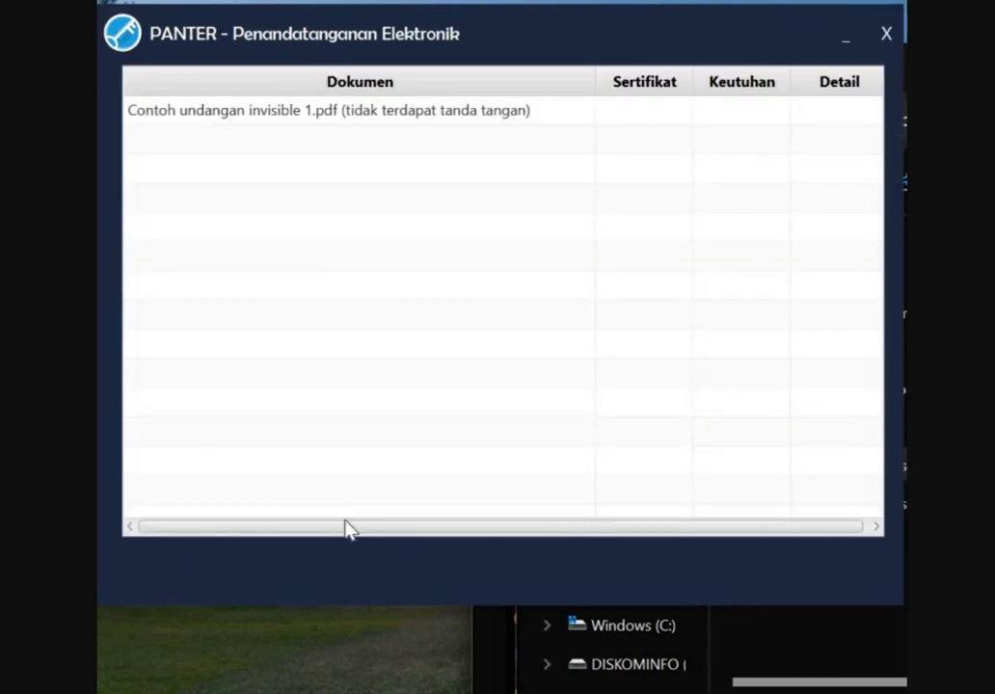